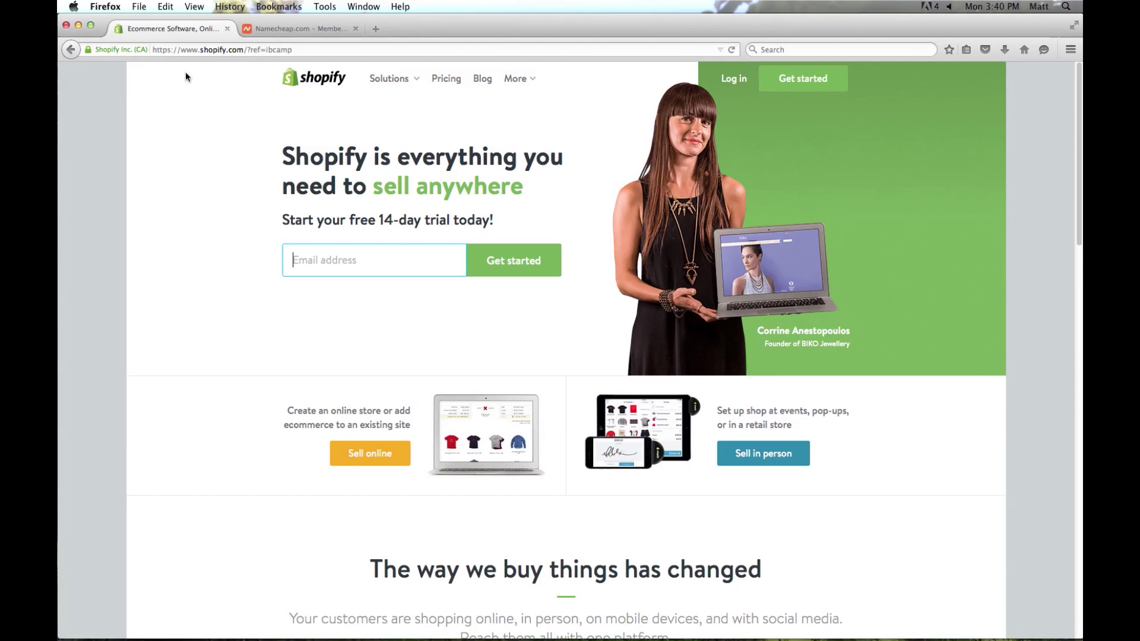
Enter the store owner's e-mail address and begin the free 14-day trial sign-up.
left_click(392, 263)
left_click(397, 267)
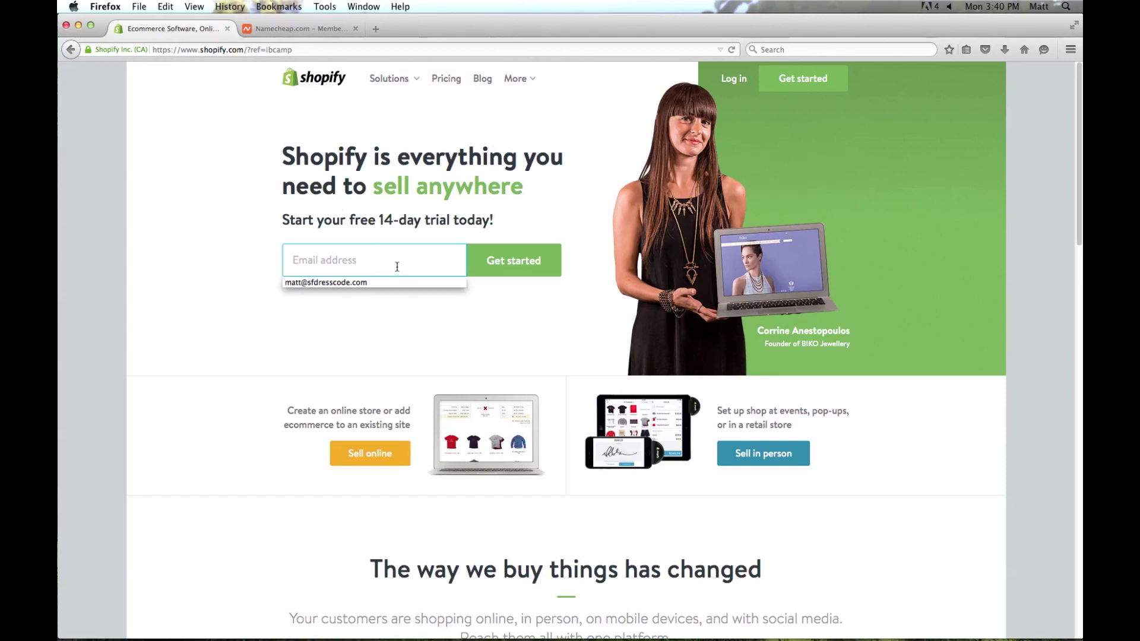
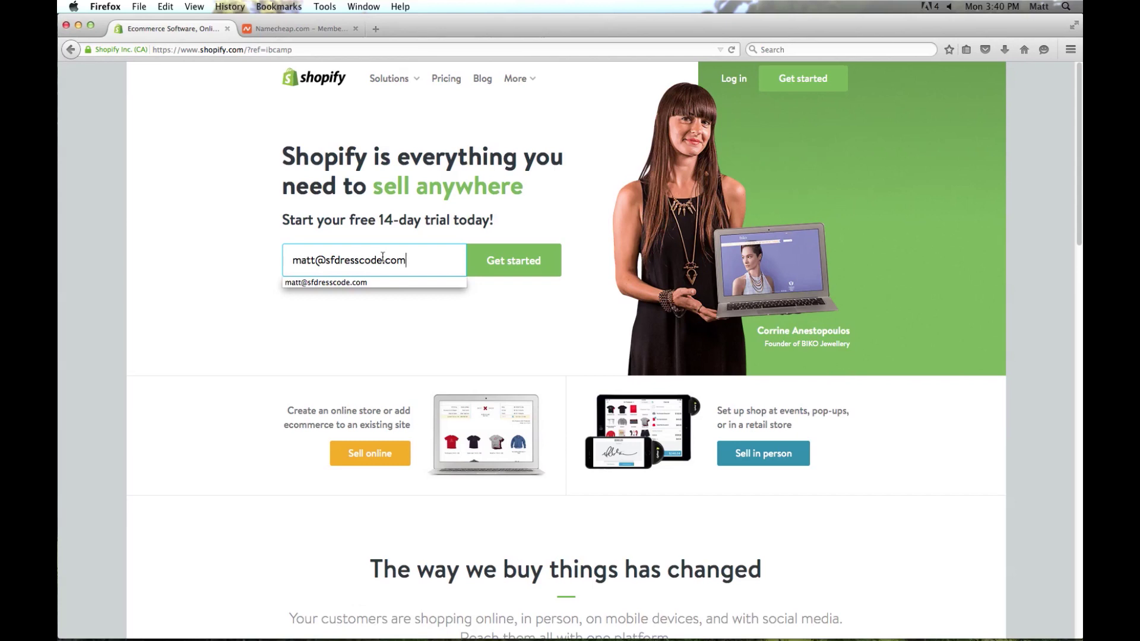
left_click(516, 265)
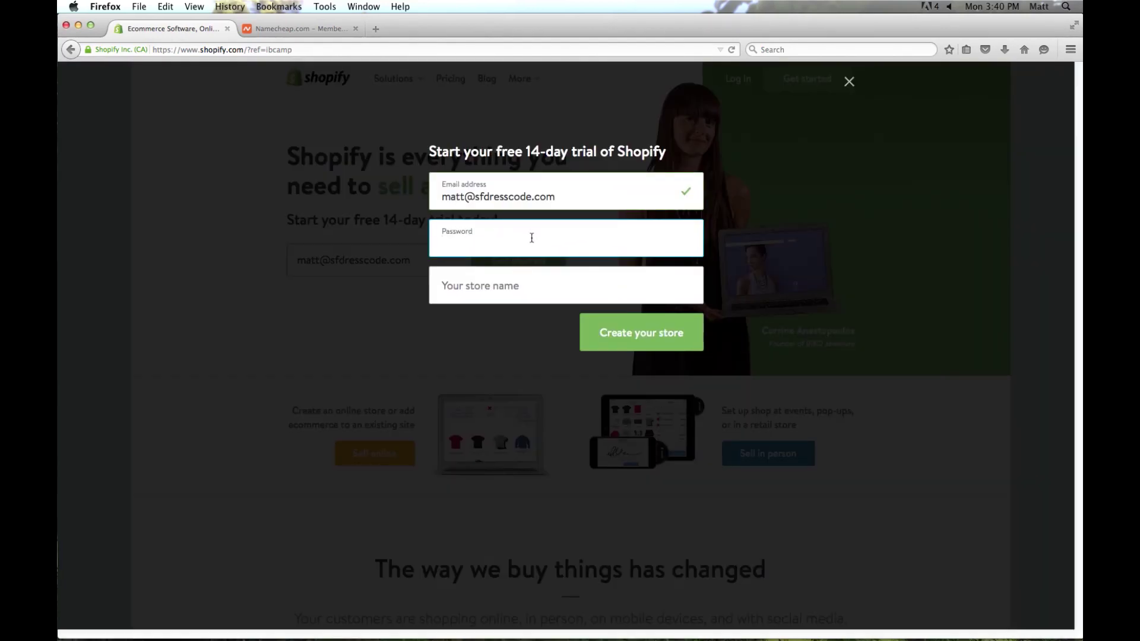
Set the account password and create the store named SFDresscode.
type("•••••••••")
left_click(516, 284)
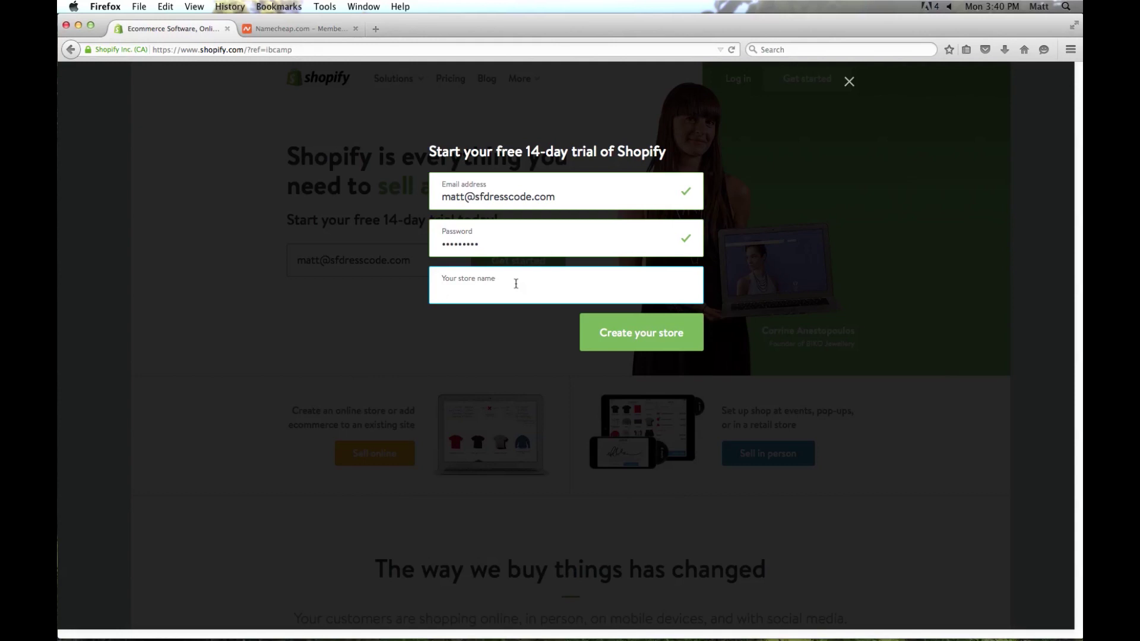
type("SFDresscode")
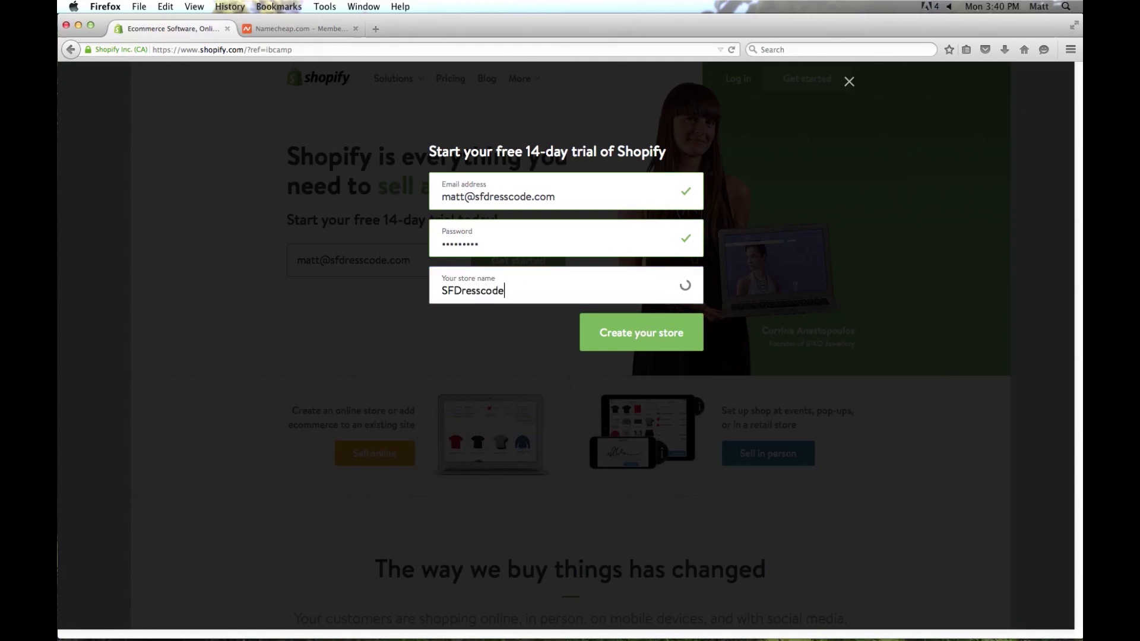
left_click(652, 338)
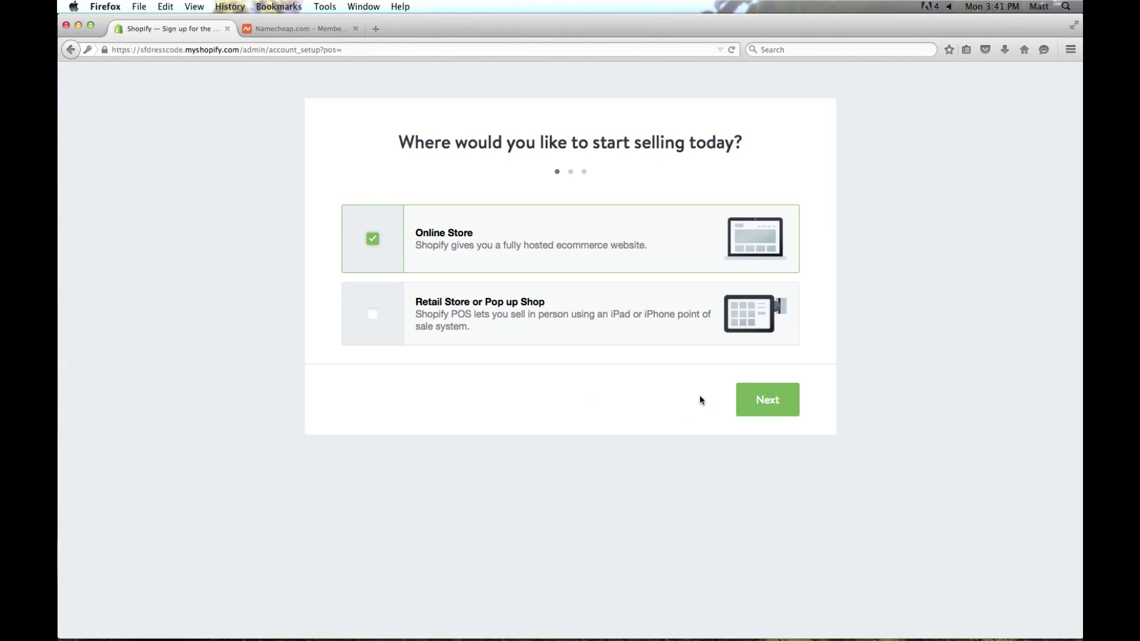
Keep Online Store as the sales channel and enter the owner's first and last name.
left_click(783, 403)
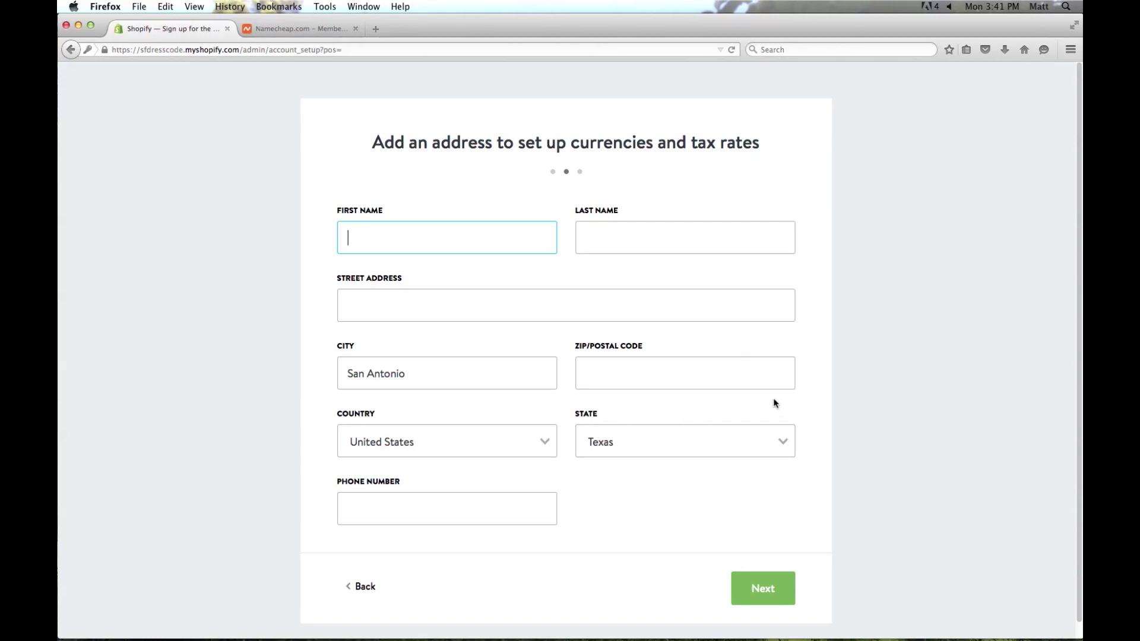
key("Tab")
key("Tab")
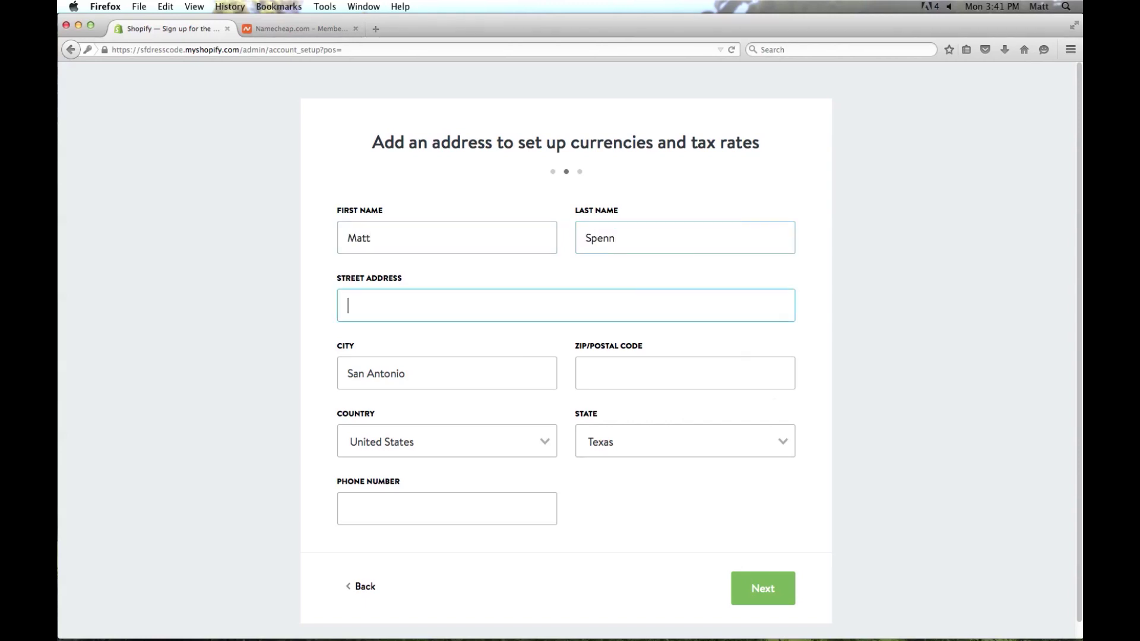
Fill in the owner's street address, ZIP code and phone number, then continue.
type("PO Box")
left_click(679, 375)
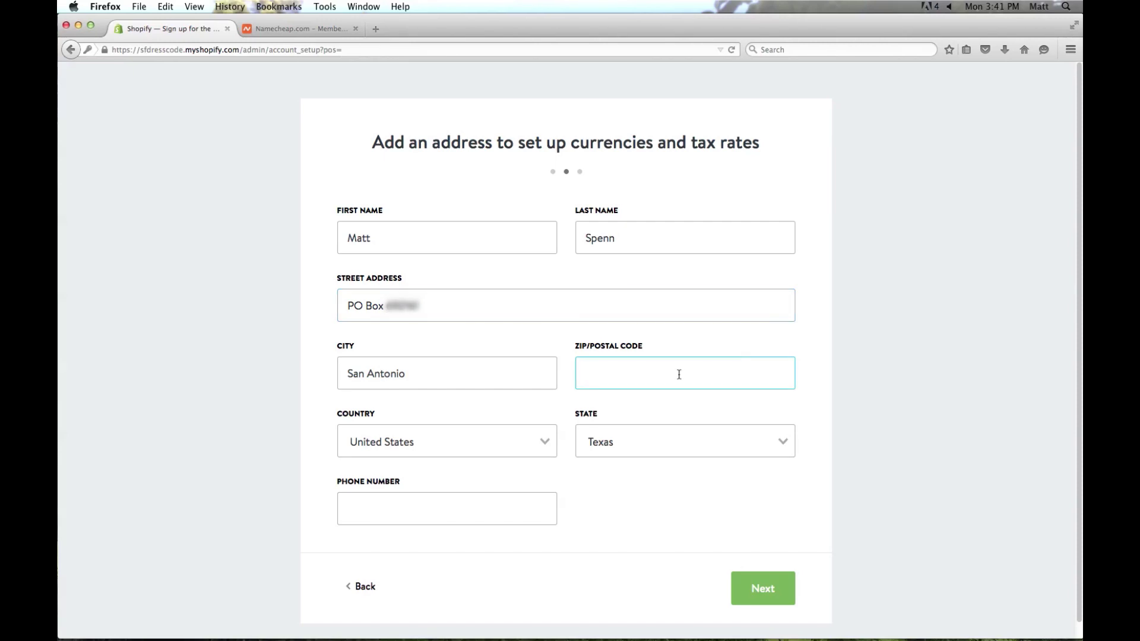
type("78269")
key("Tab")
key("Tab")
key("Tab")
type("2105550123")
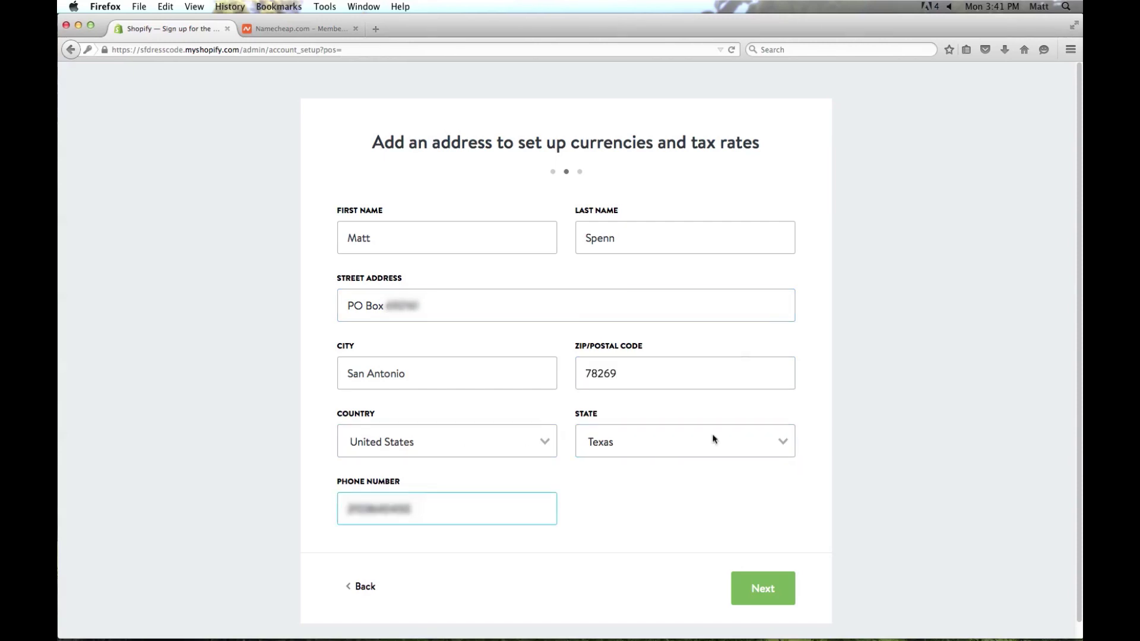
left_click(767, 590)
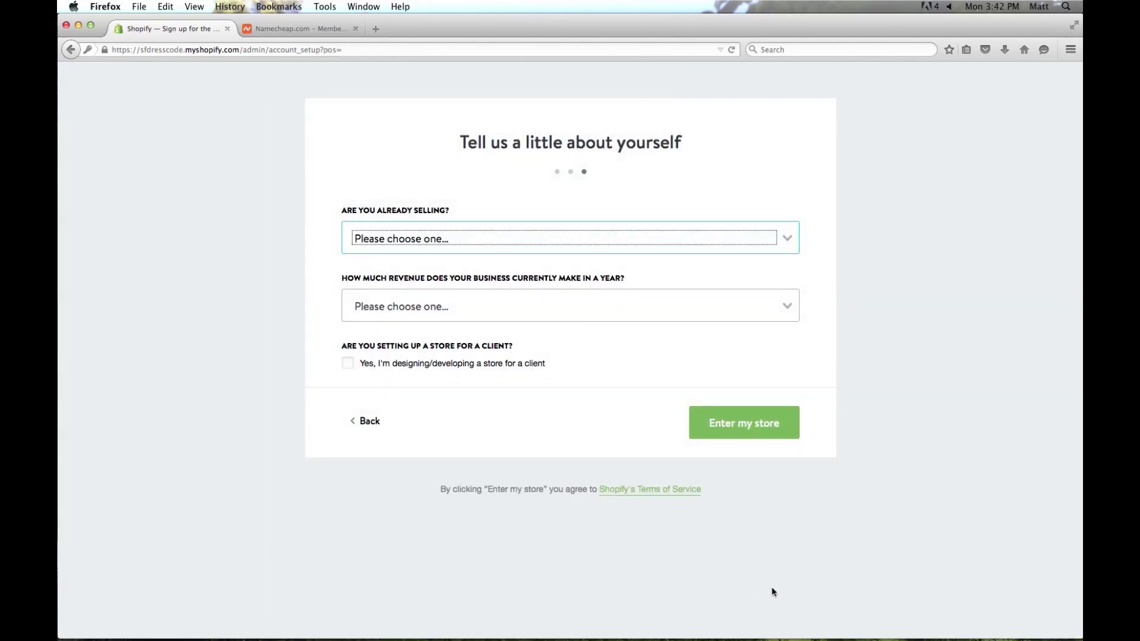
Answer 'I haven't yet started selling products' and '$0 (I'm just getting started)', then enter the store.
left_click(787, 240)
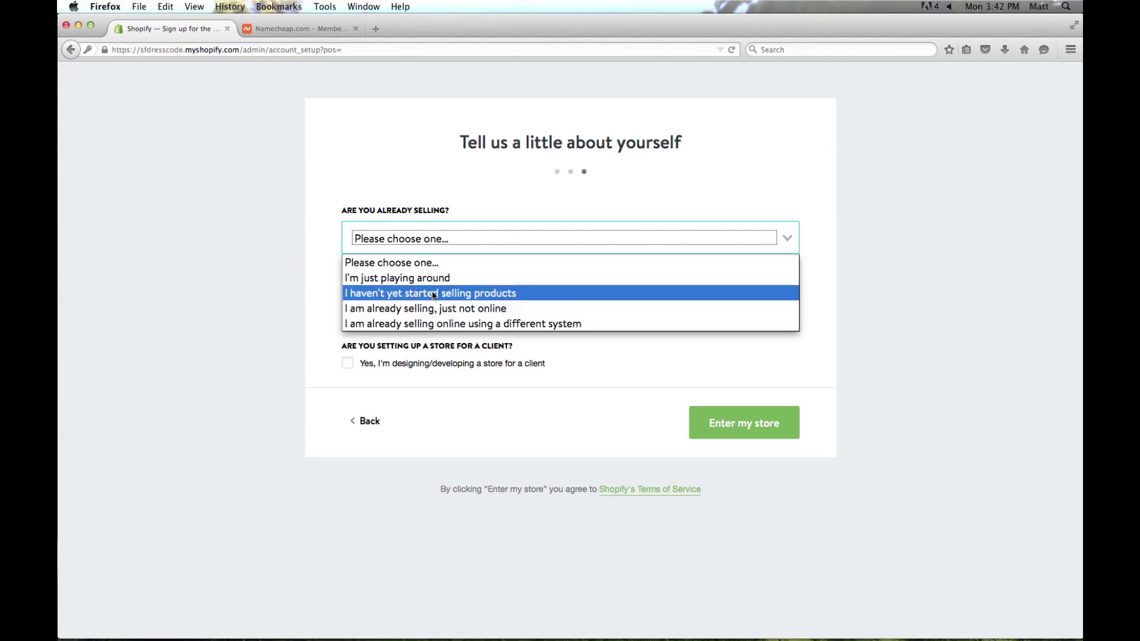
left_click(463, 293)
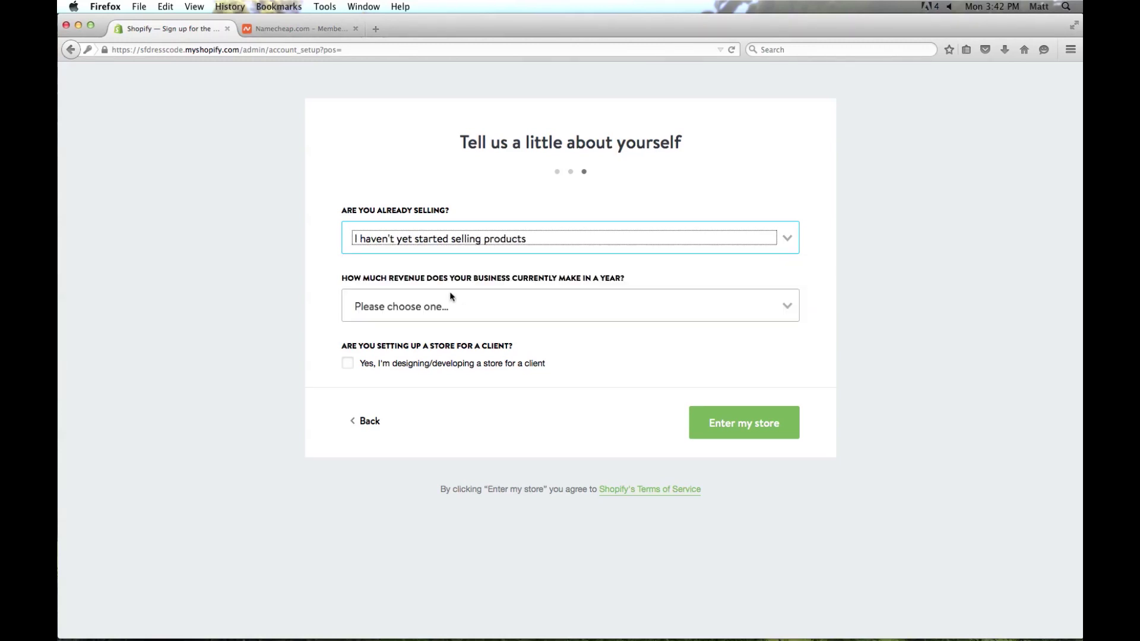
left_click(777, 305)
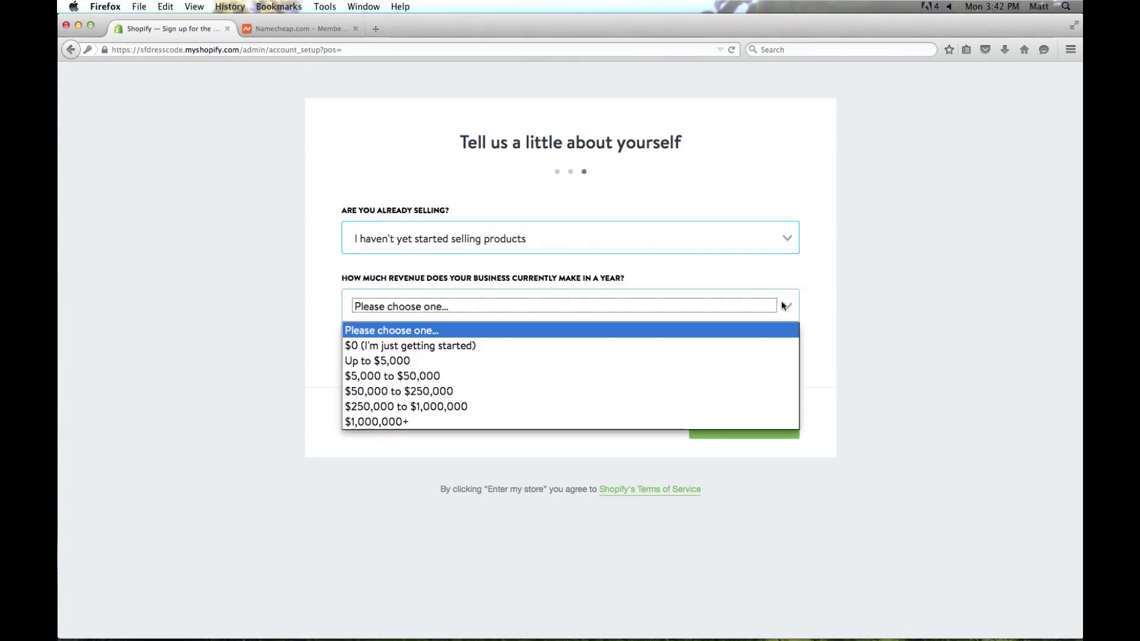
left_click(477, 346)
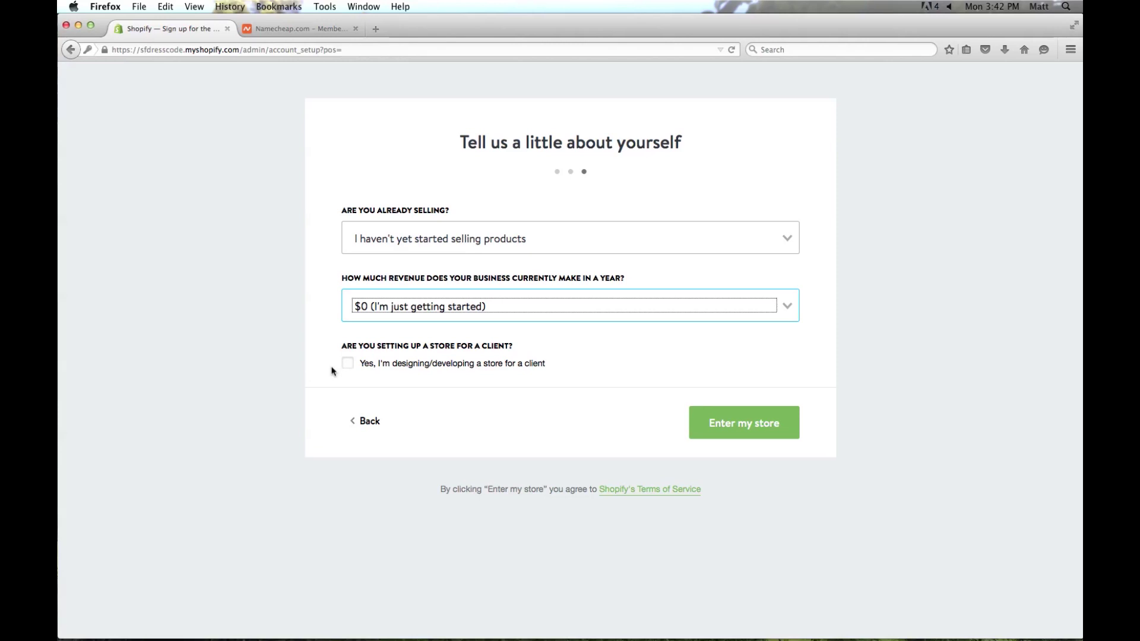
left_click(742, 428)
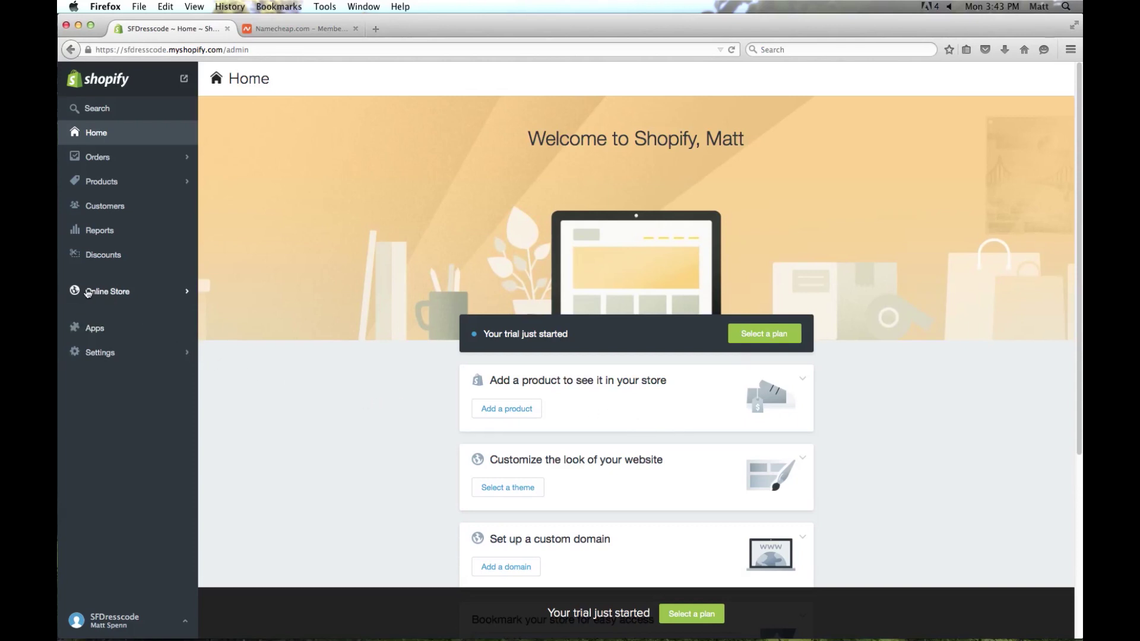
Go to Online Store > Domains to view sfdresscode.myshopify.com as the current domain.
left_click(106, 295)
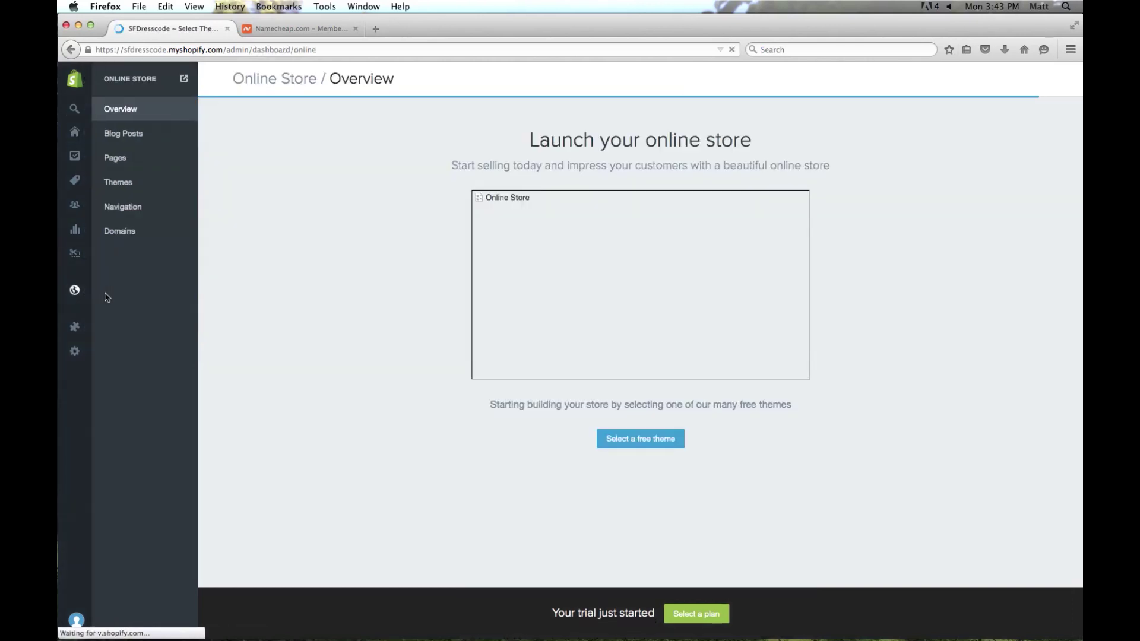
left_click(123, 237)
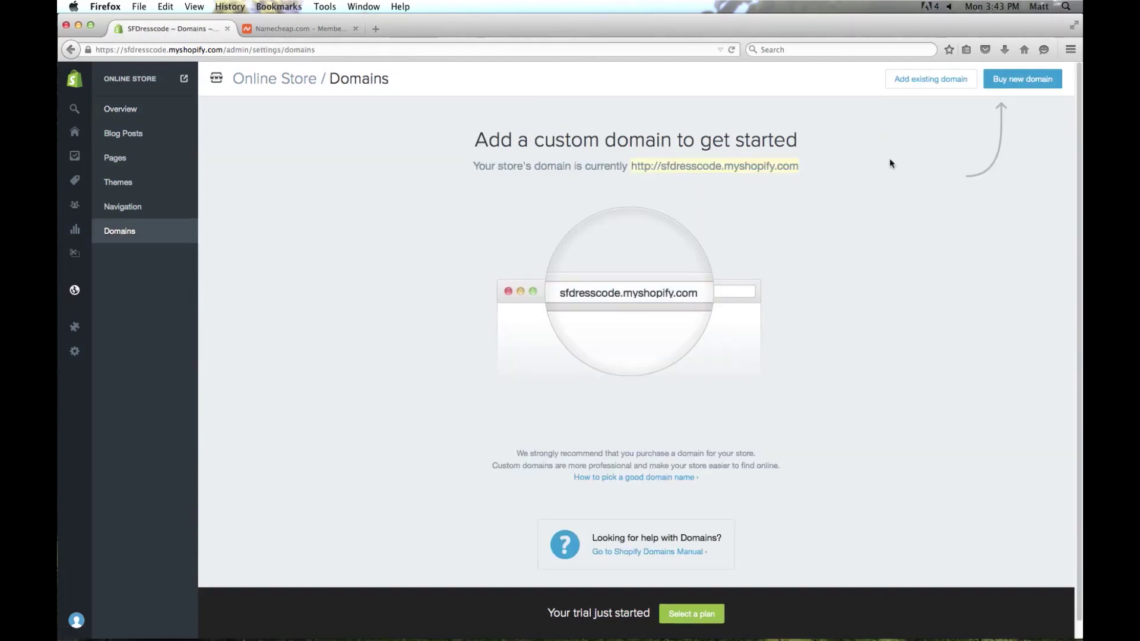
Add the existing domain sfdresscode.com and select the A-record IP 23.227.38.32 for copying.
left_click(920, 84)
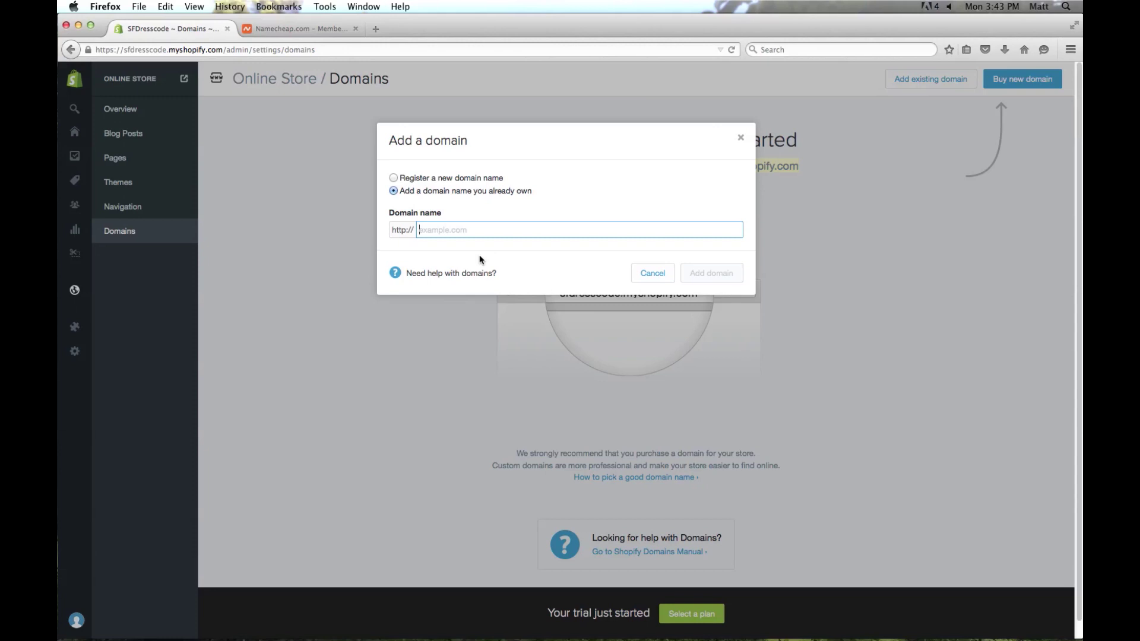
type("sfdress")
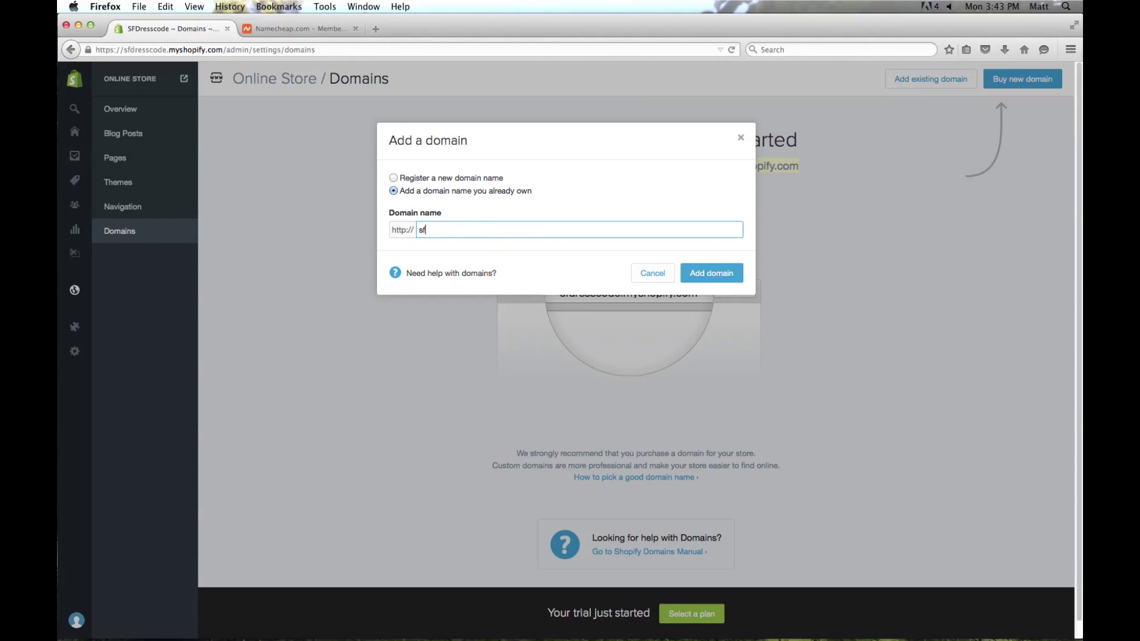
type("code.com")
left_click(714, 276)
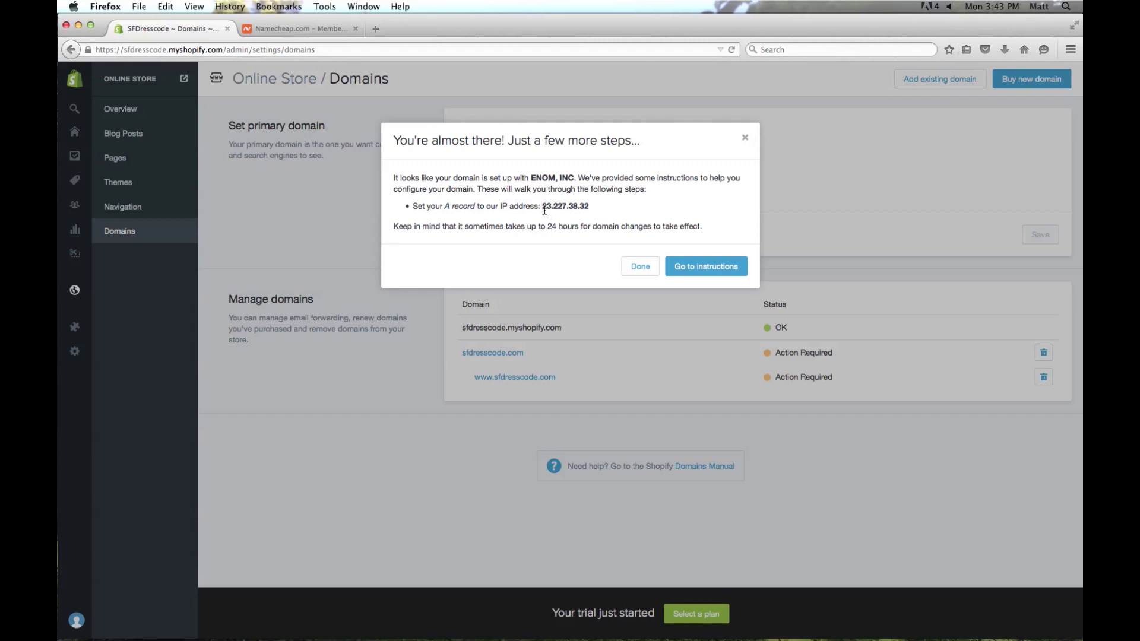
left_click_drag(543, 206, 585, 205)
key("super+c")
In Namecheap, open the sfdresscode.com domain's full list of host records.
left_click(310, 30)
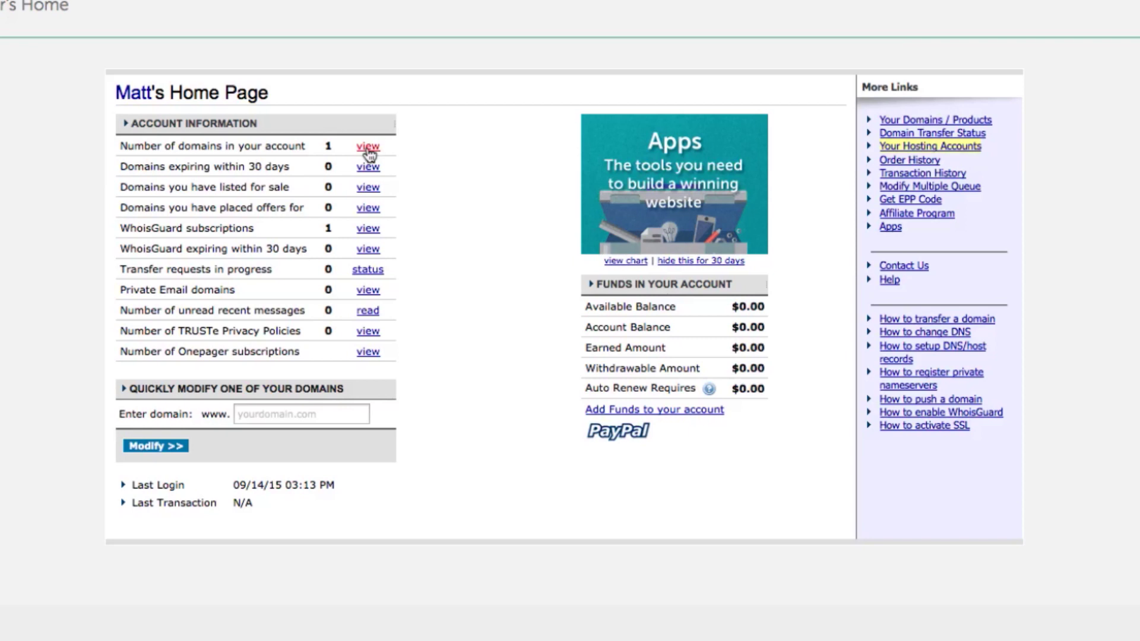
left_click(368, 148)
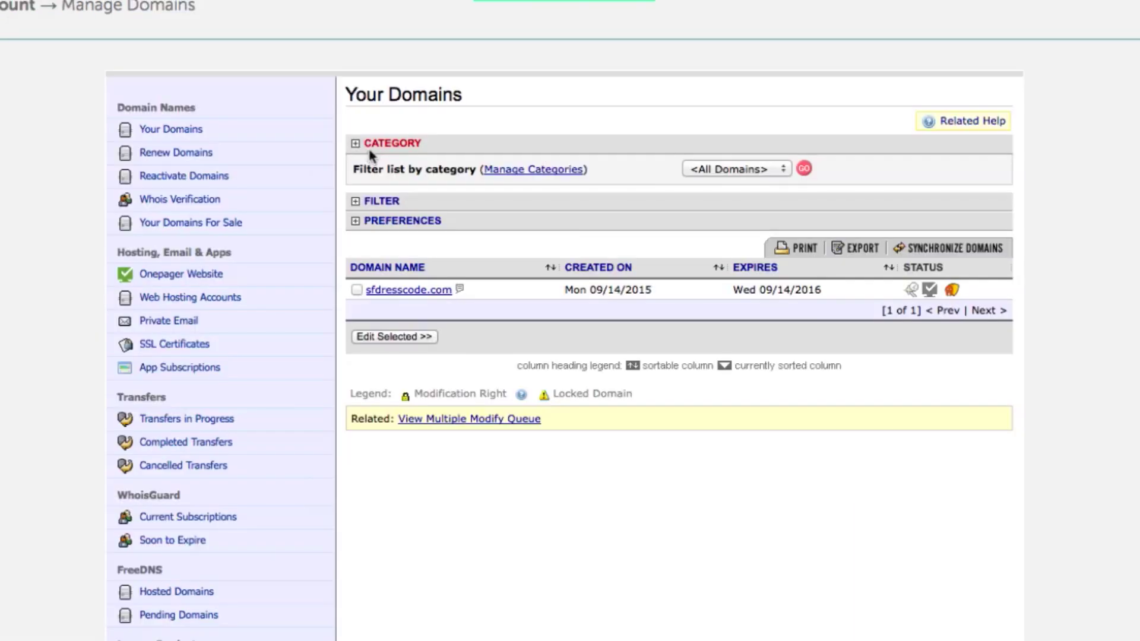
left_click(402, 290)
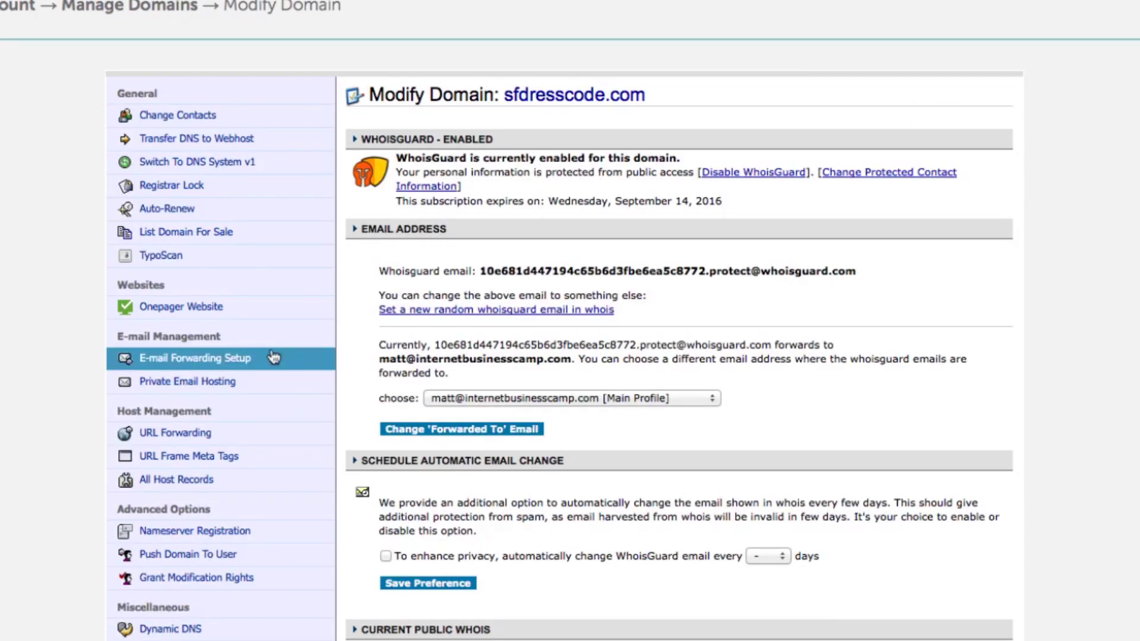
left_click(190, 484)
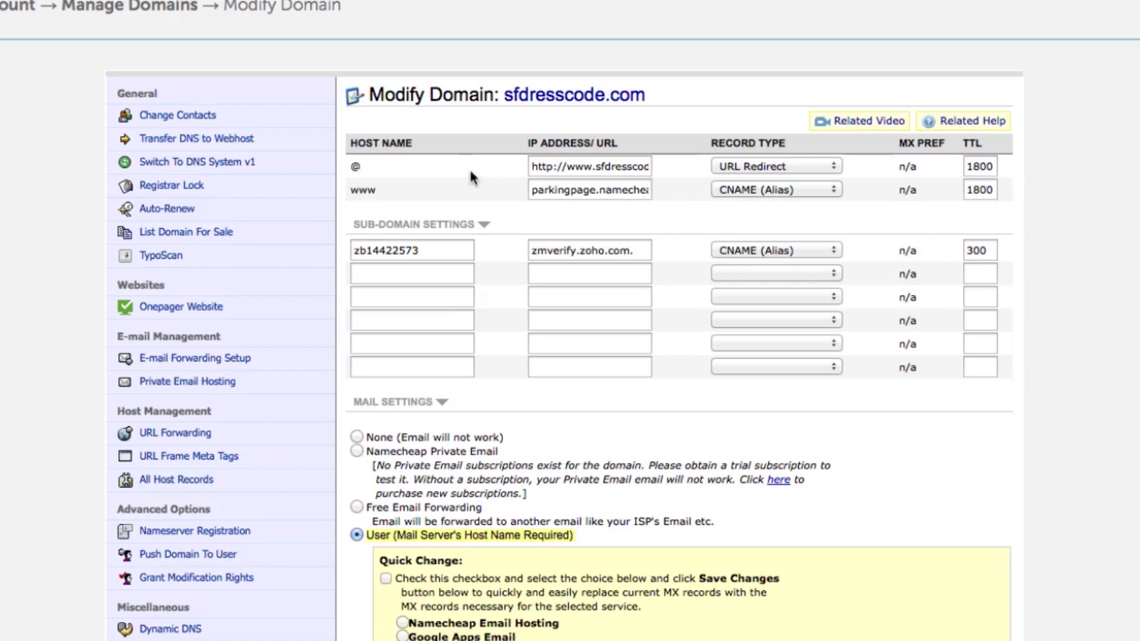
Change the @ host to an A (Address) record pointing to 23.227.38.32.
left_click(755, 167)
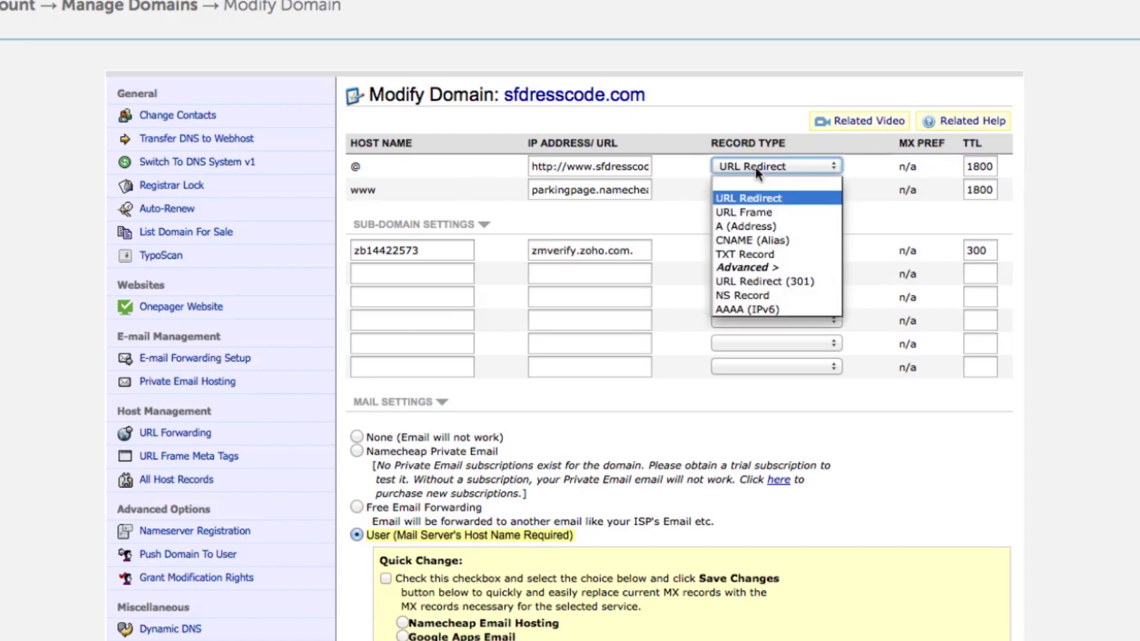
left_click(757, 226)
triple_click(586, 167)
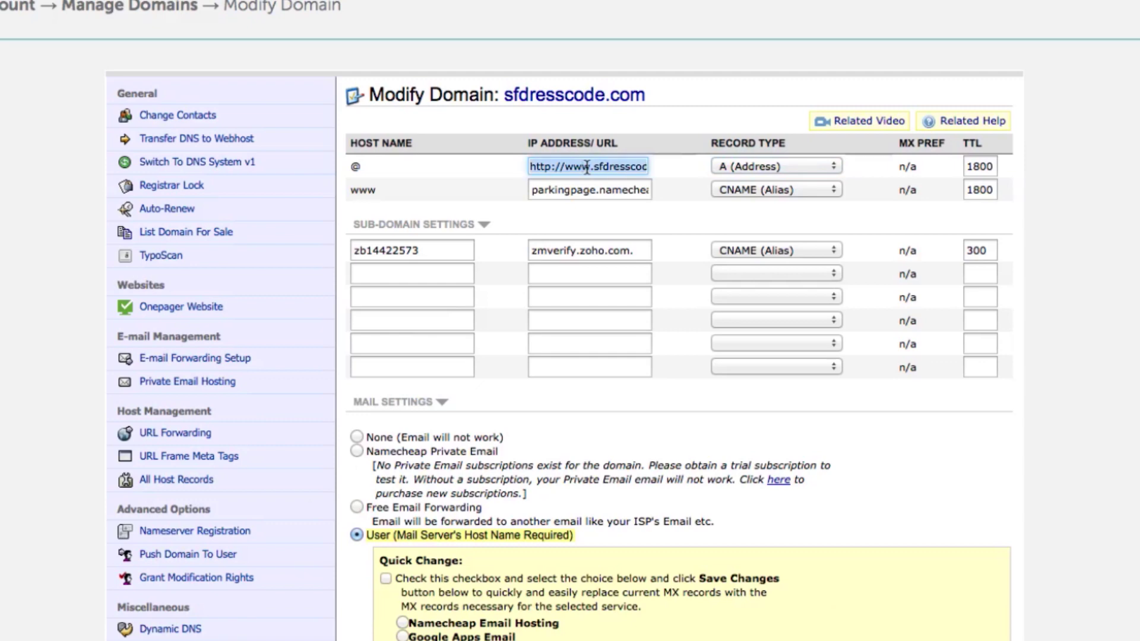
key("super+v")
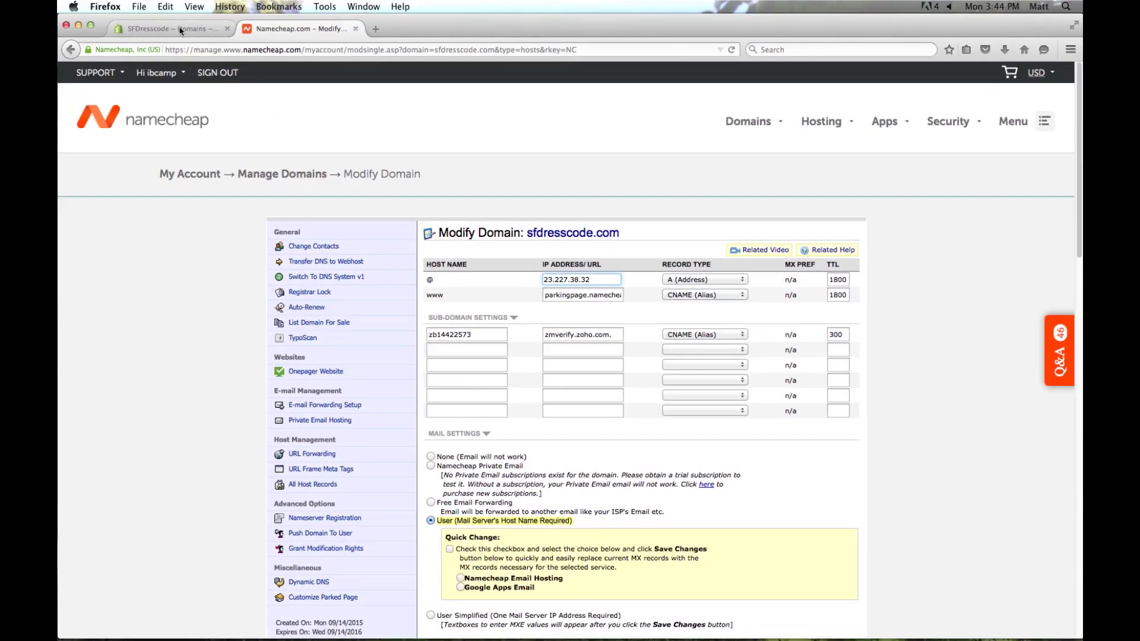
left_click(177, 32)
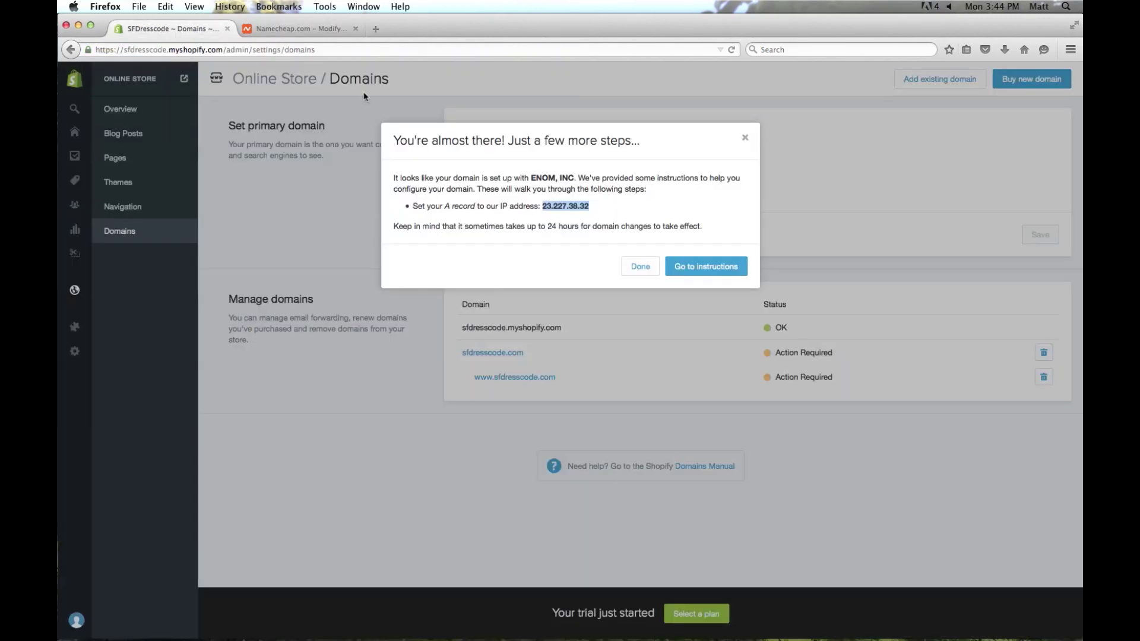
left_click(641, 267)
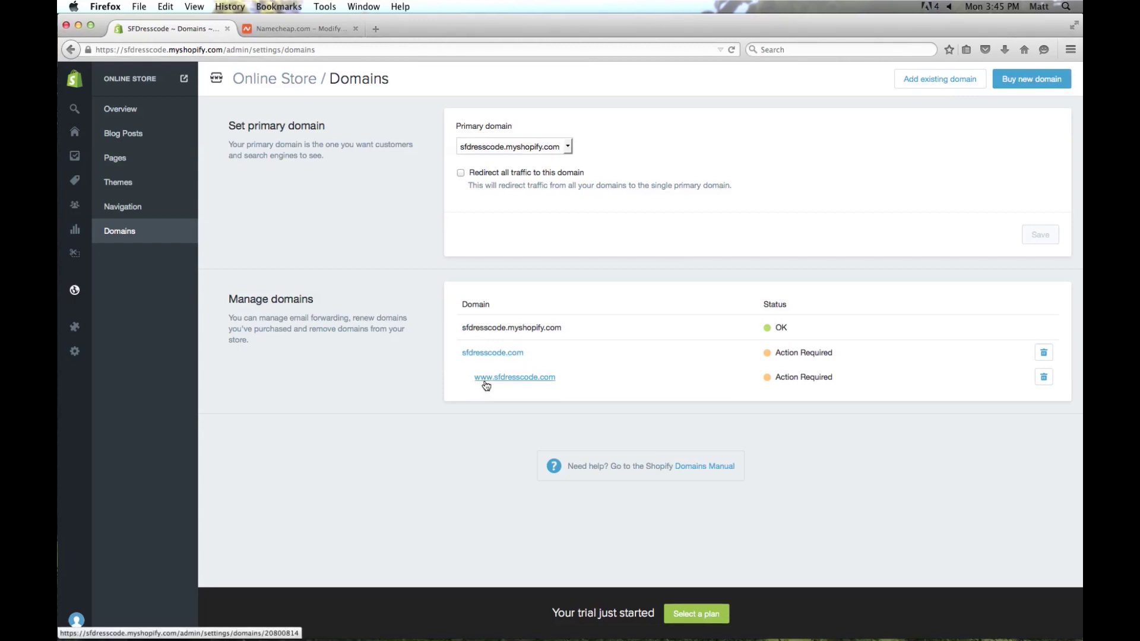
left_click(530, 378)
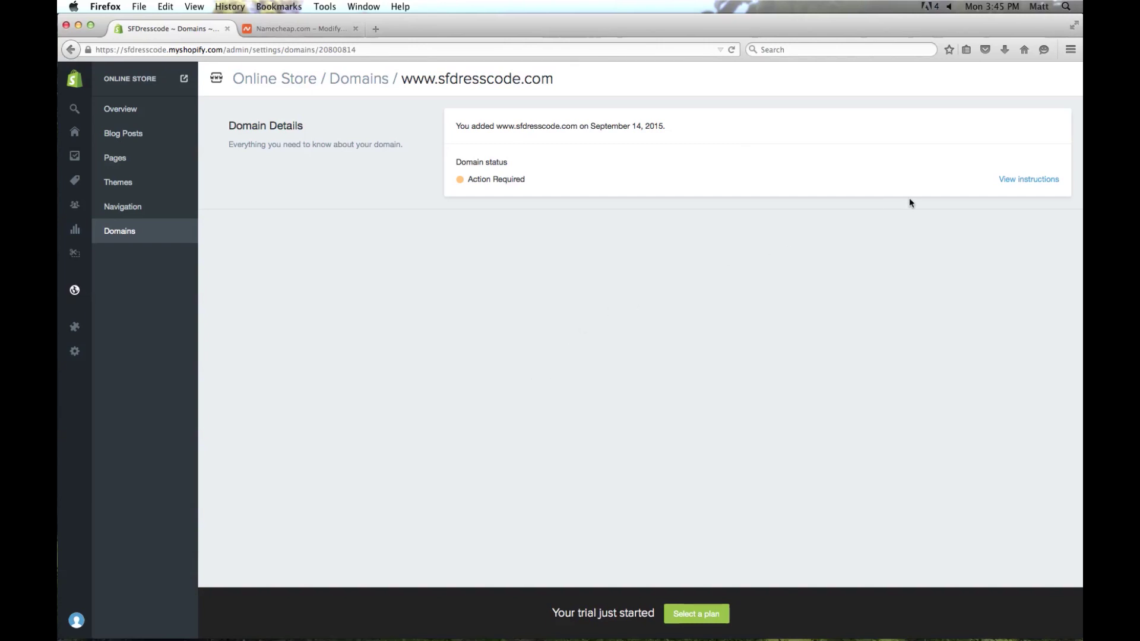
left_click(1026, 181)
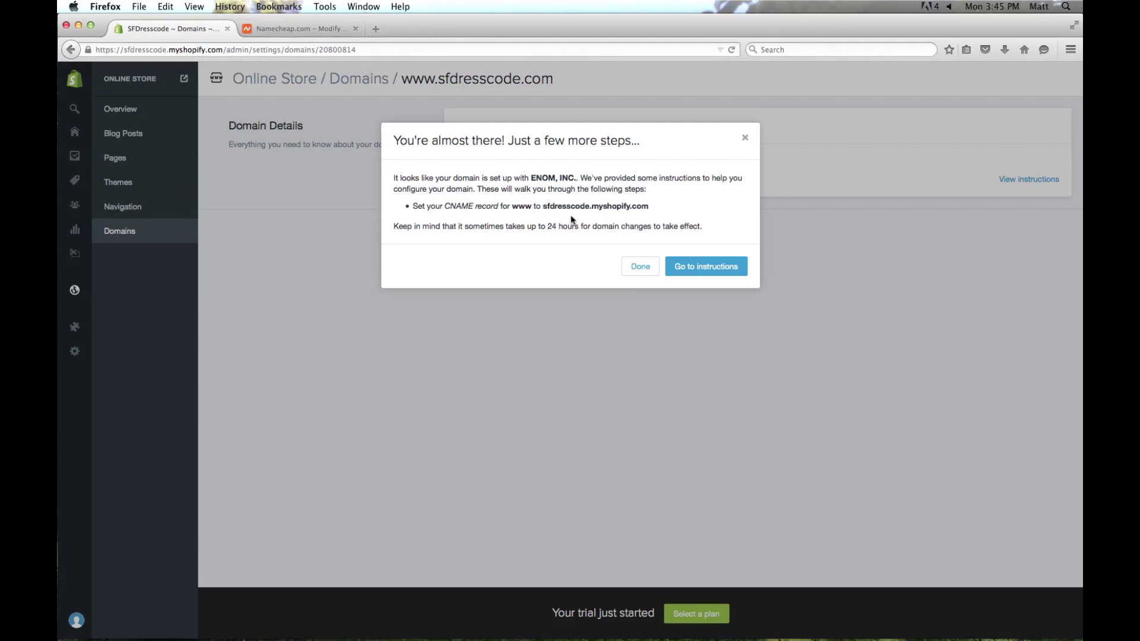
left_click_drag(542, 206, 651, 209)
key("super+c")
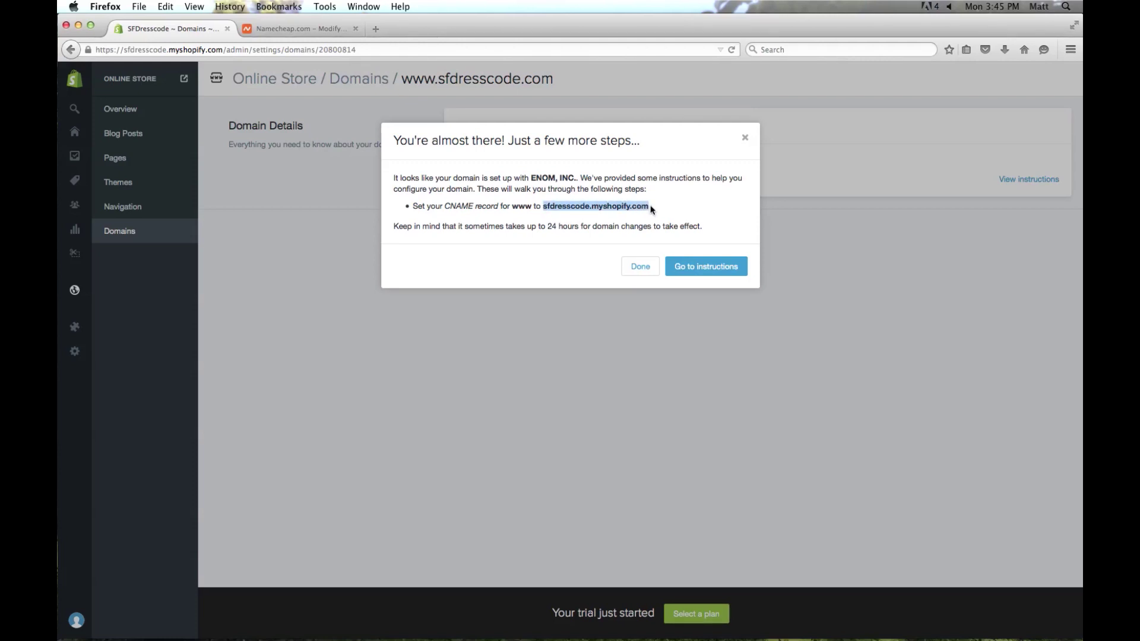
Point the www CNAME record's target to sfdresscode.myshopify.com.
left_click(290, 30)
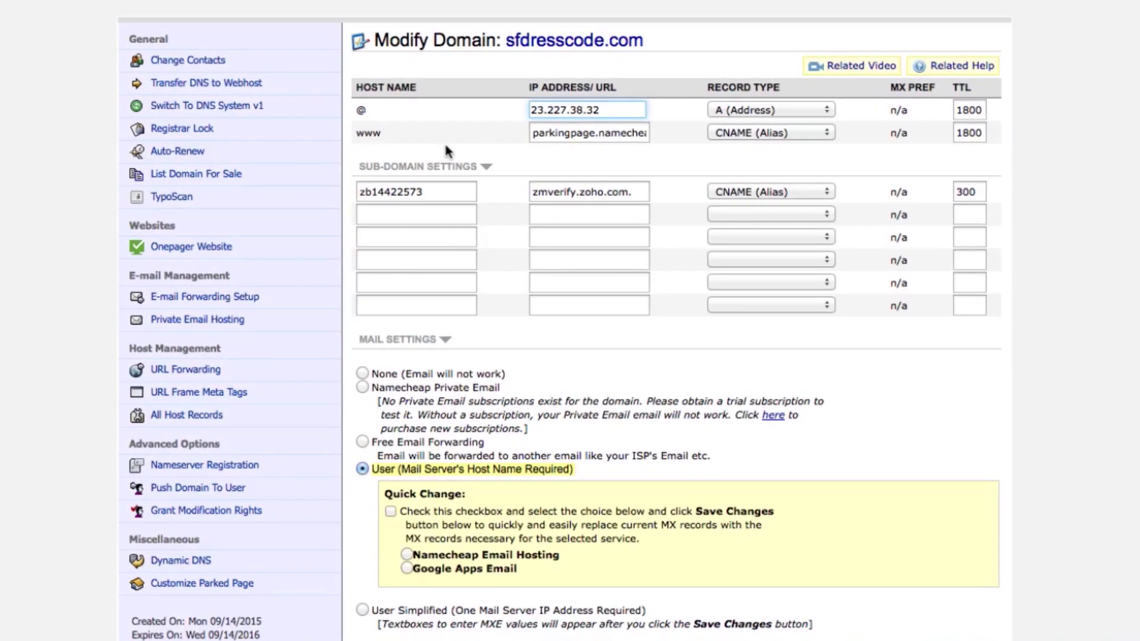
triple_click(556, 130)
key("super+v")
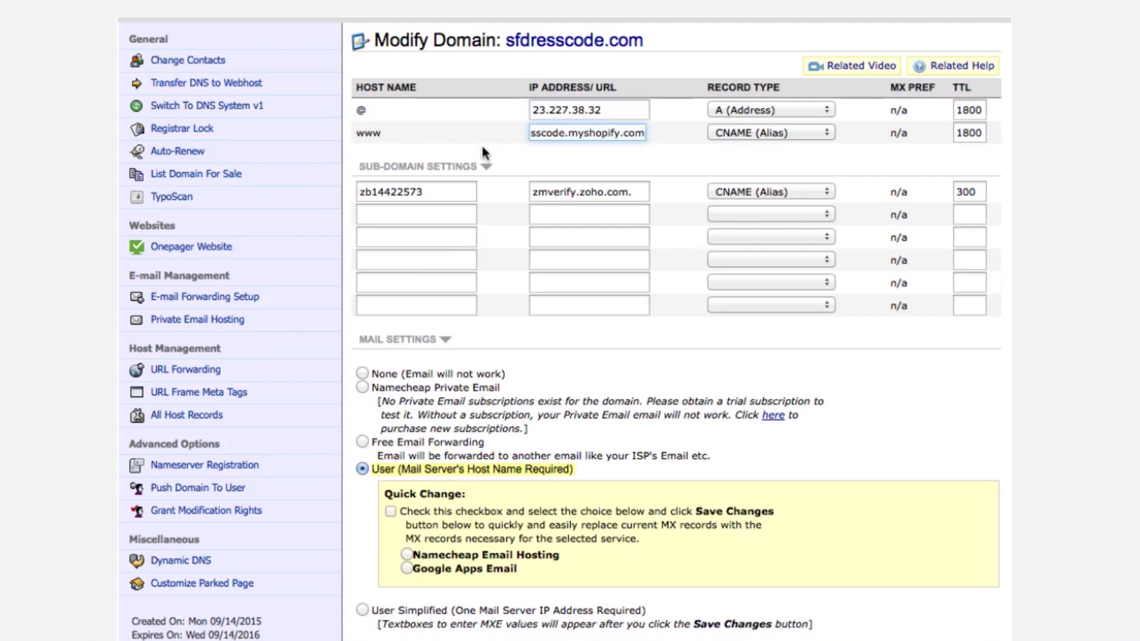
Change the TTL of both the @ and www records from 1800 to 300, and save the changes.
double_click(966, 109)
type("300")
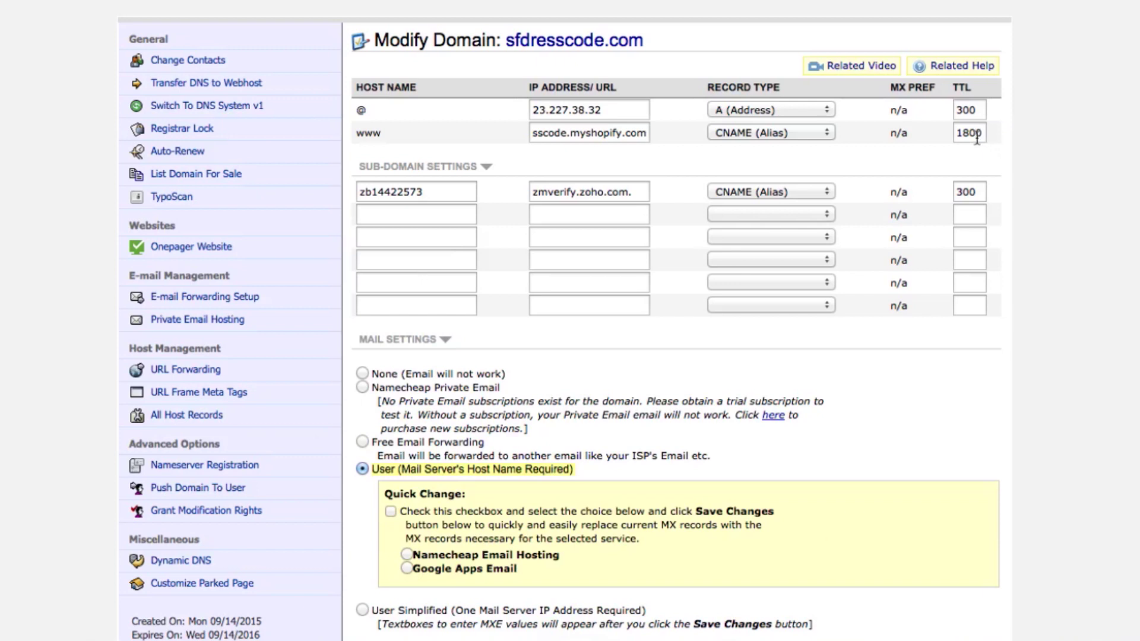
double_click(976, 134)
type("300")
left_click(908, 155)
scroll(868, 314, "down", 6)
scroll(869, 317, "down", 6)
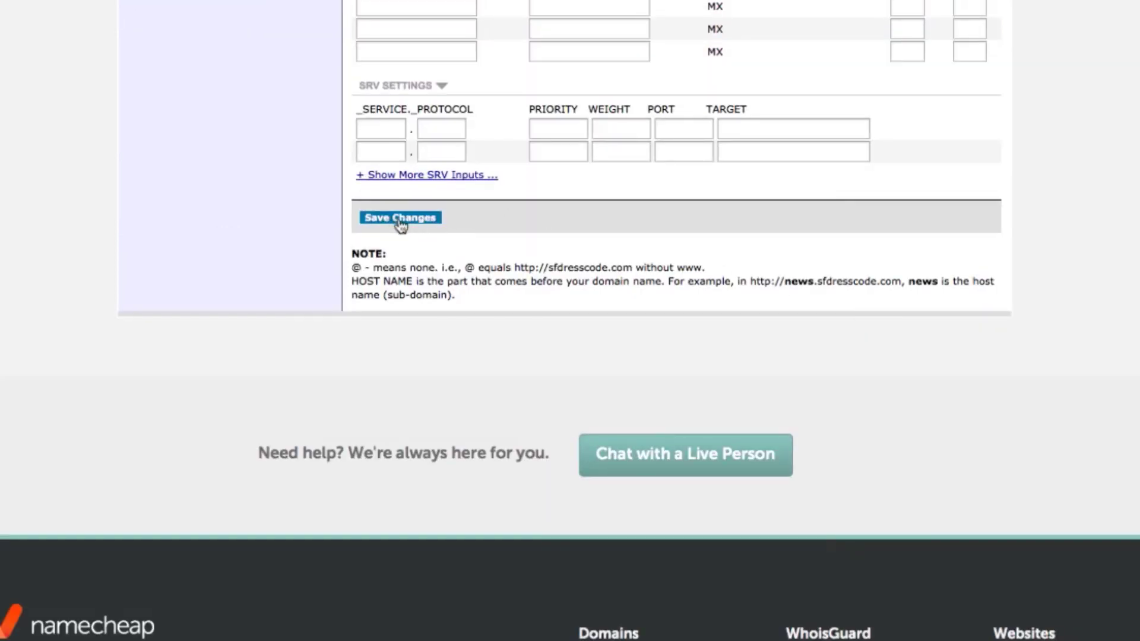
left_click(403, 221)
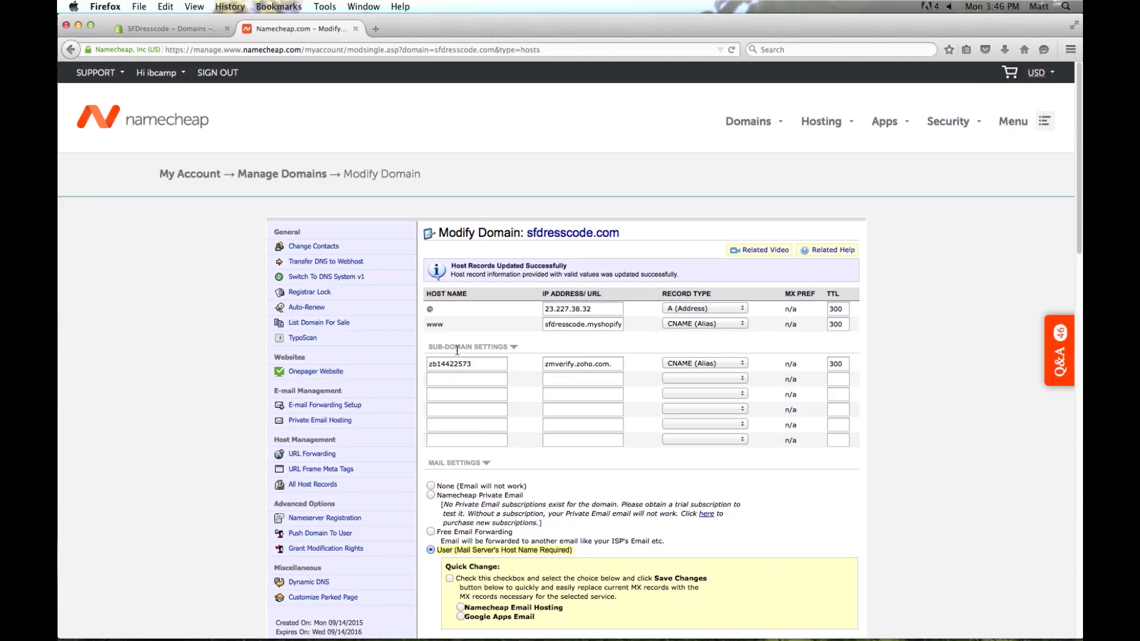
Close the CNAME instructions, return to the Domains list, and reload it to recheck statuses.
left_click(185, 27)
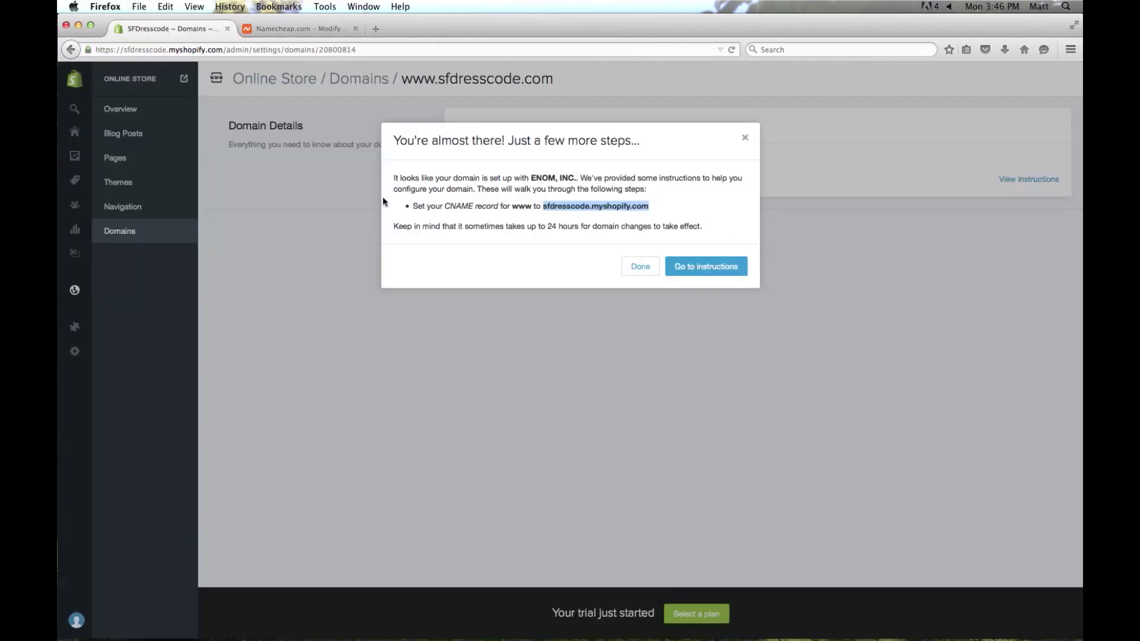
left_click(640, 266)
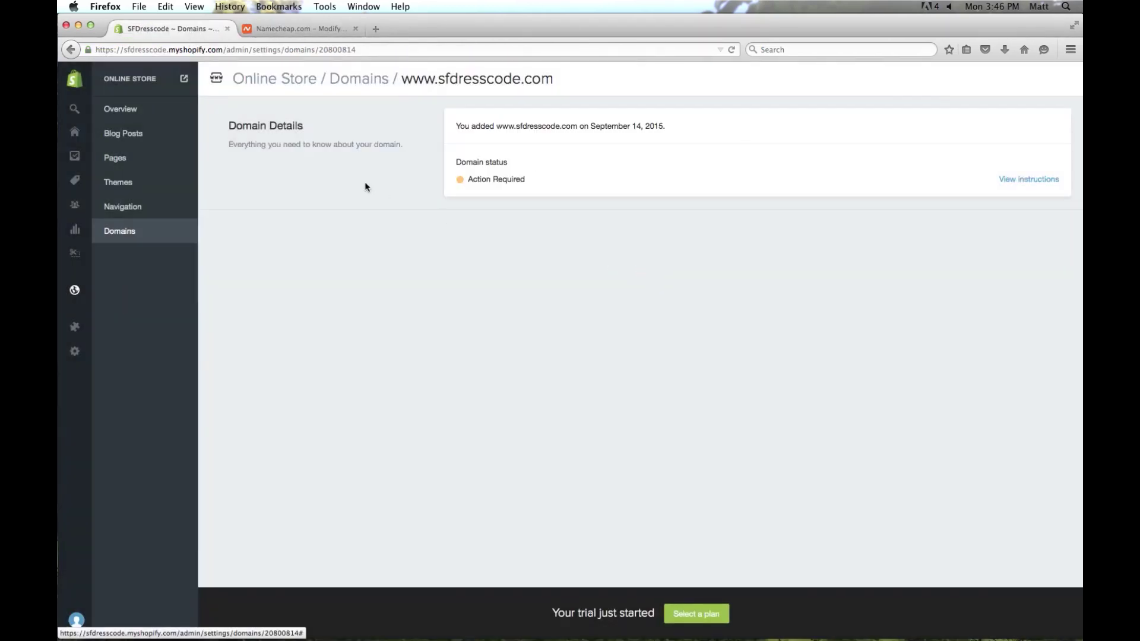
left_click(360, 80)
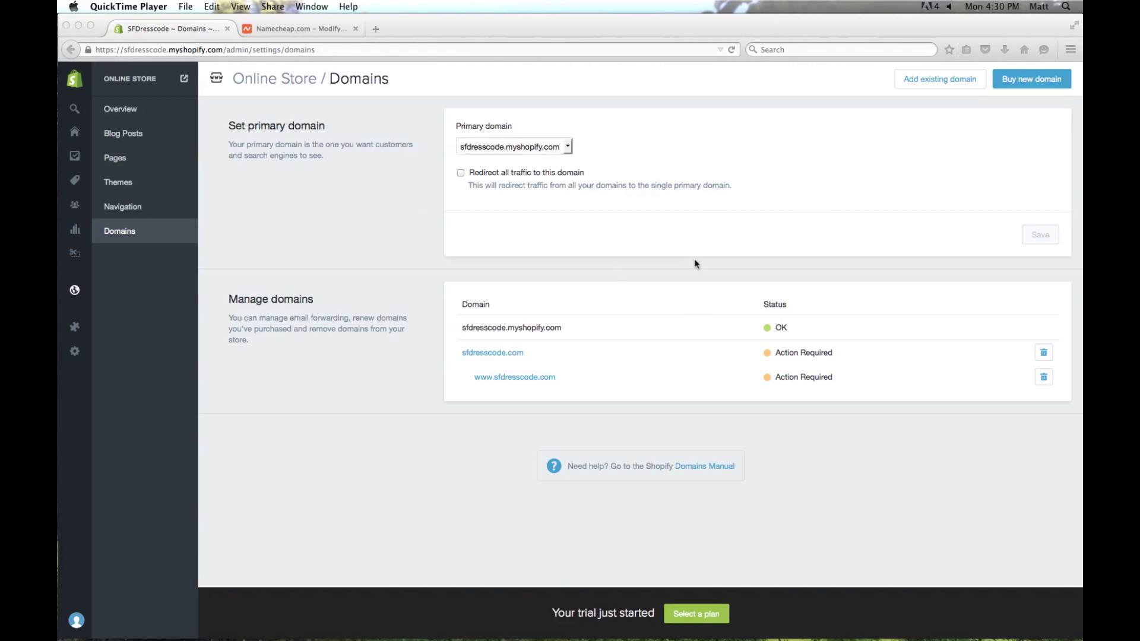
left_click(733, 51)
left_click(733, 51)
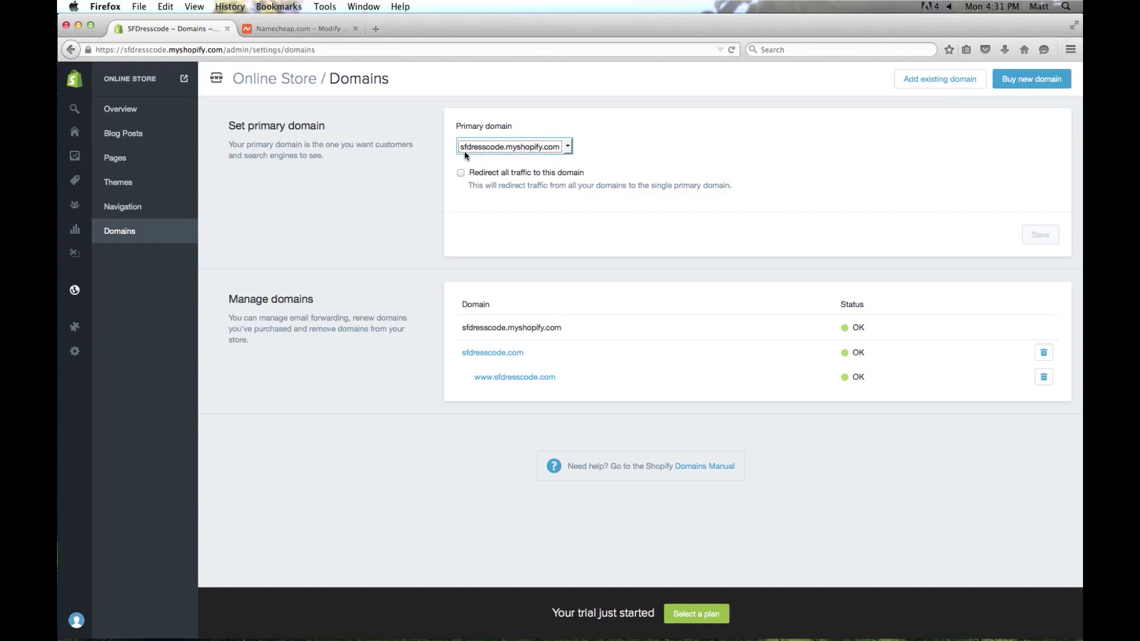
Set sfdresscode.com as the primary domain, redirect all traffic to it, and save.
left_click(539, 149)
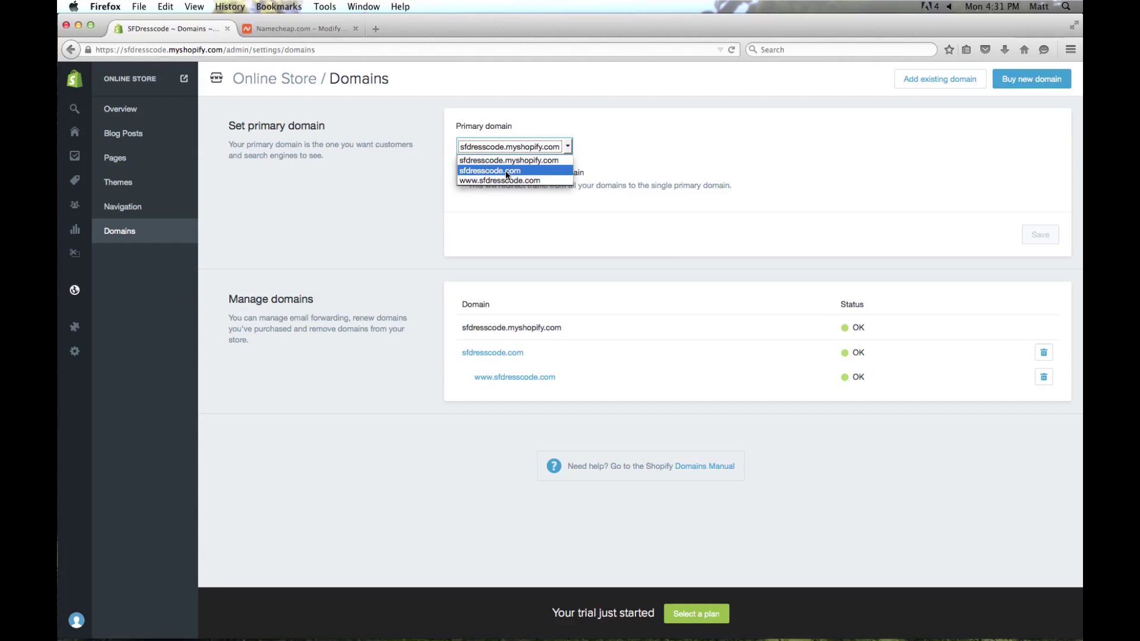
left_click(507, 171)
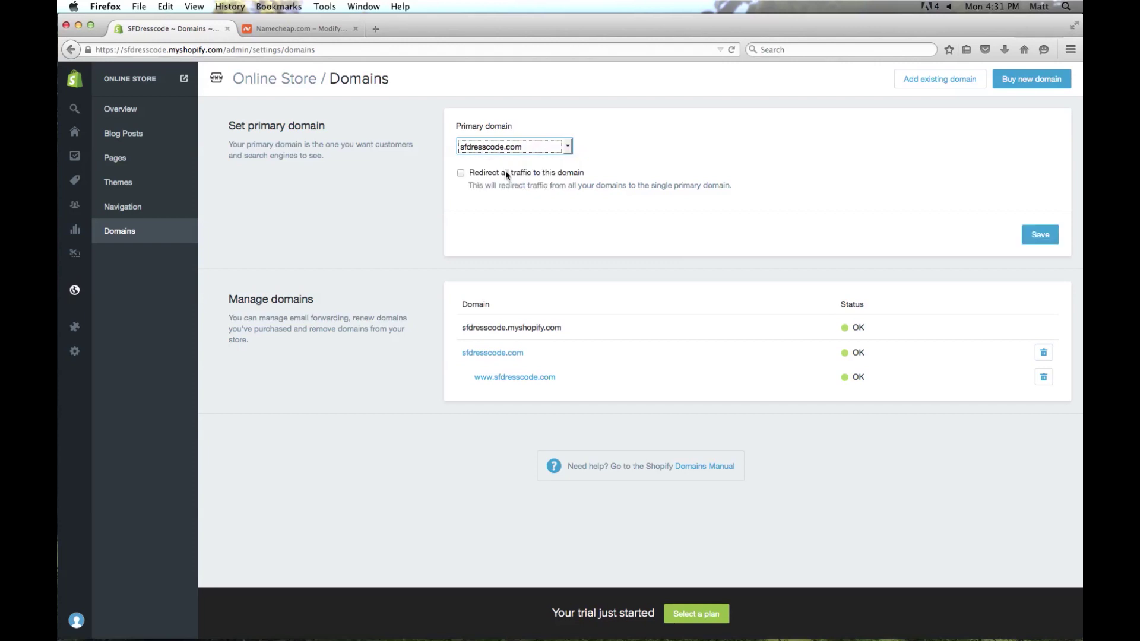
left_click(461, 174)
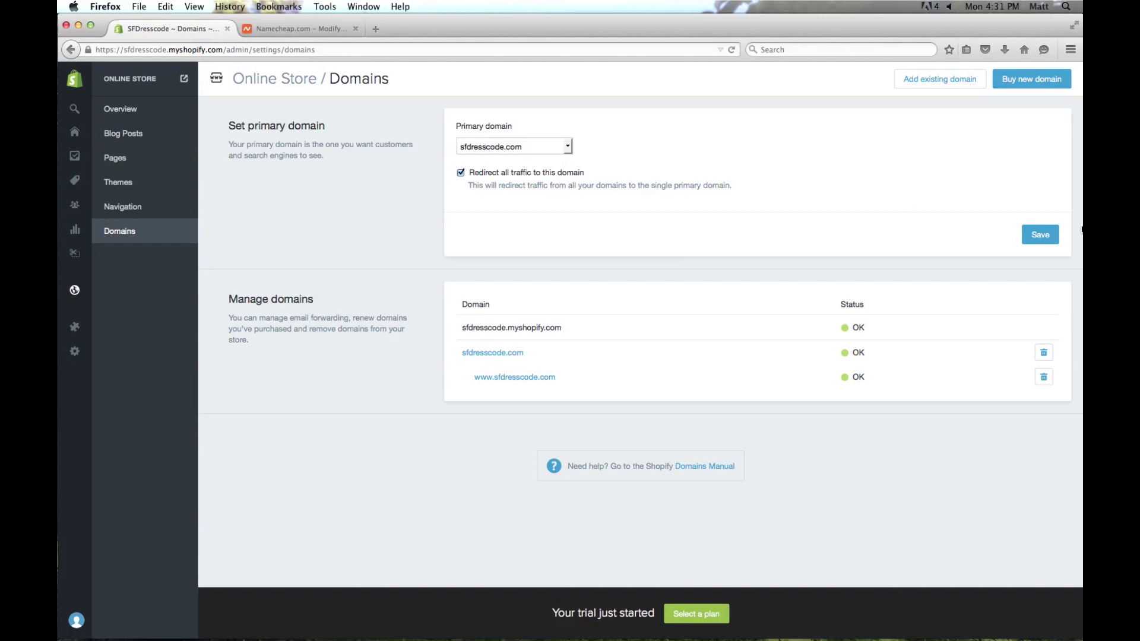
left_click(1045, 237)
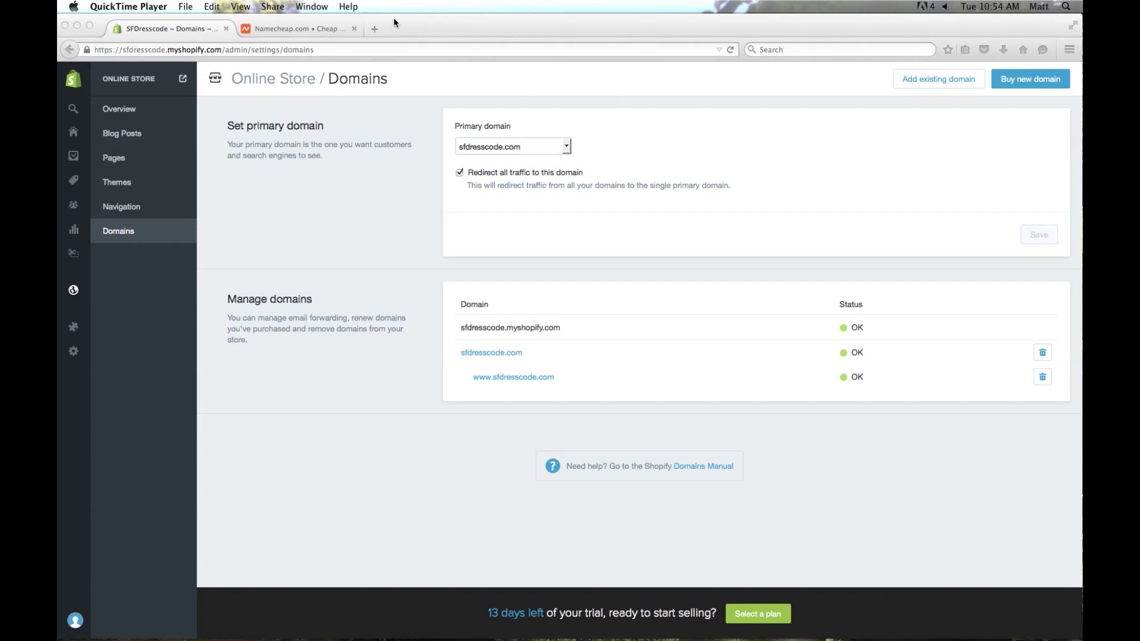
Load sfdresscode.com in a new browser tab.
left_click(375, 28)
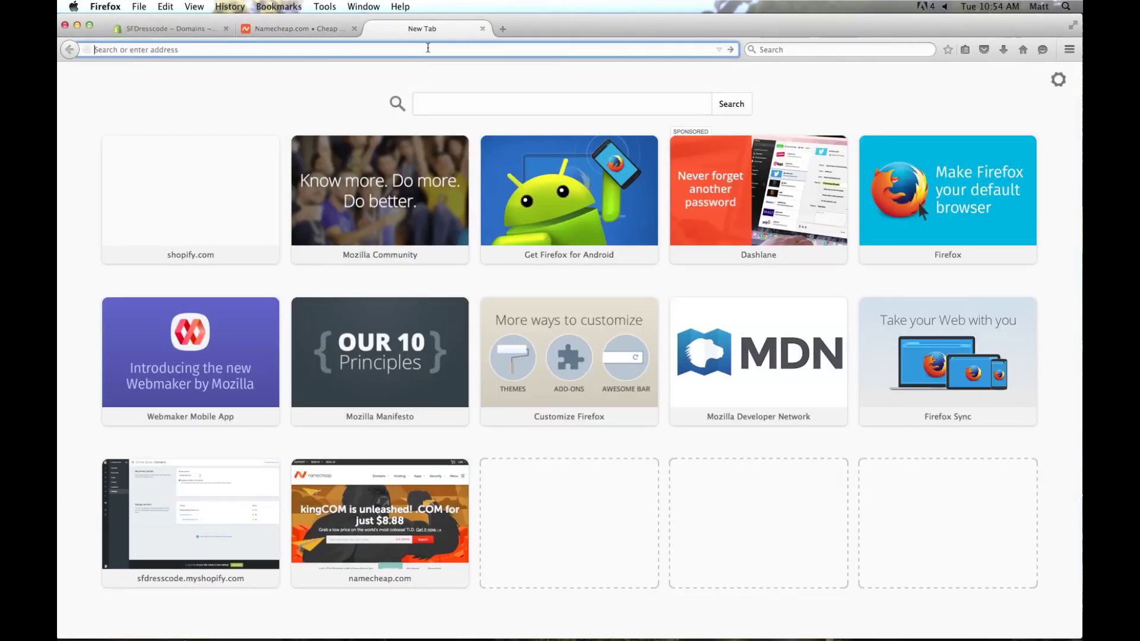
type("sfdre")
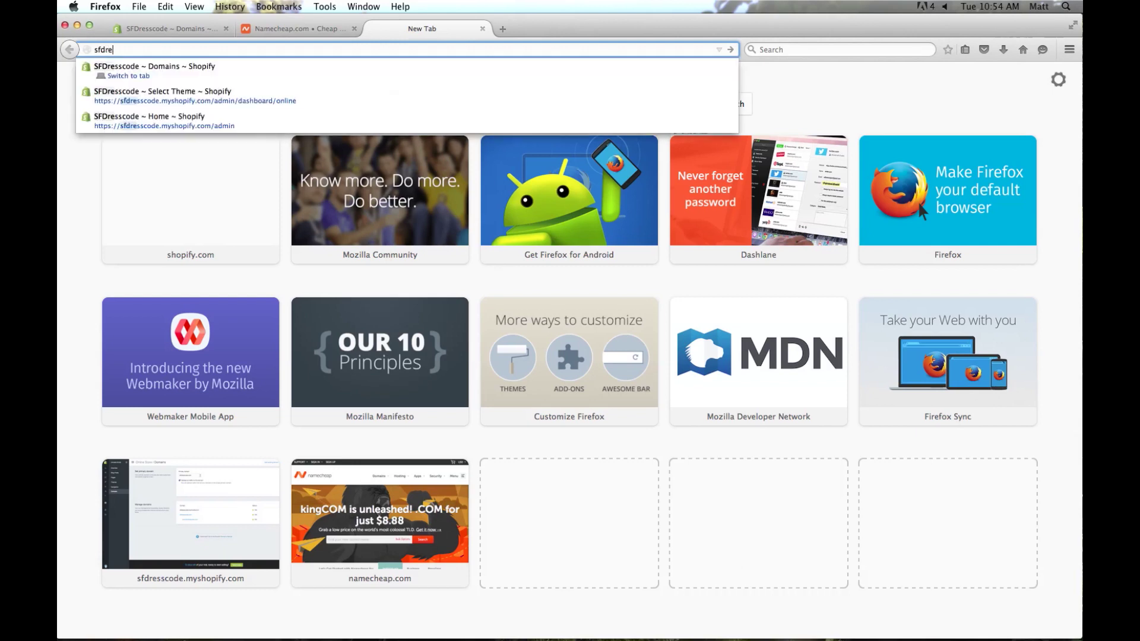
type("sscode.com")
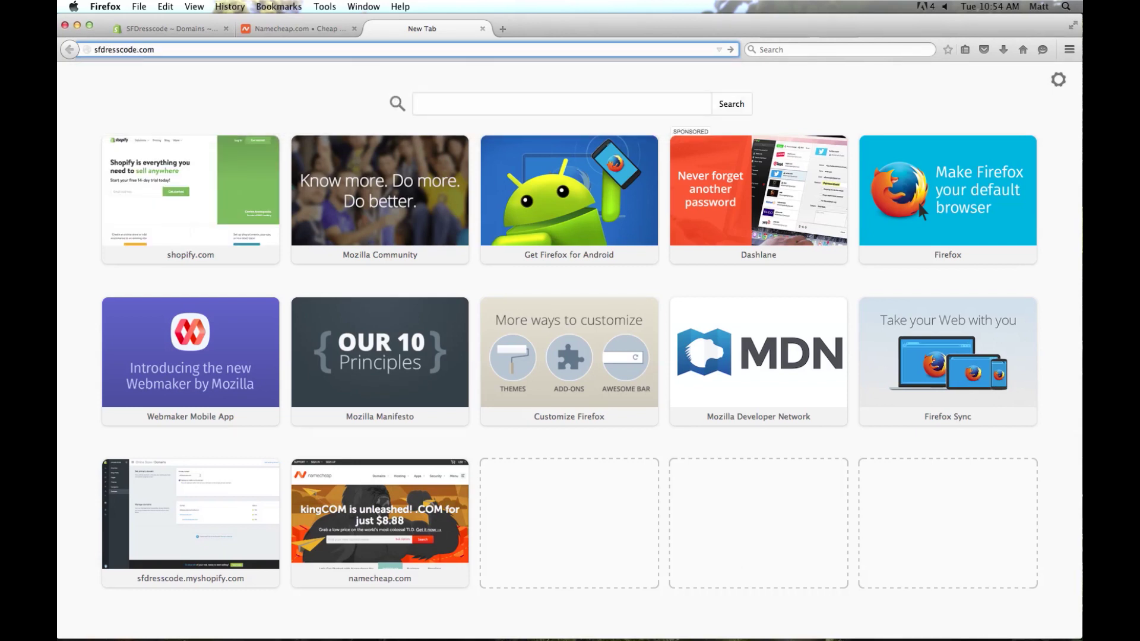
key("Return")
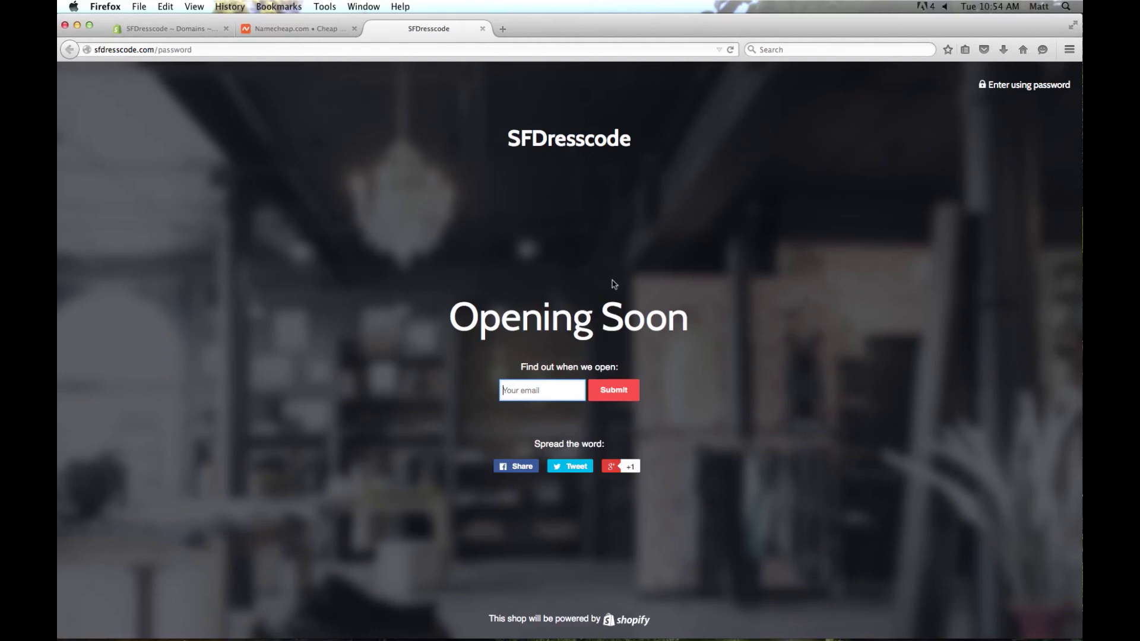
left_click(95, 51)
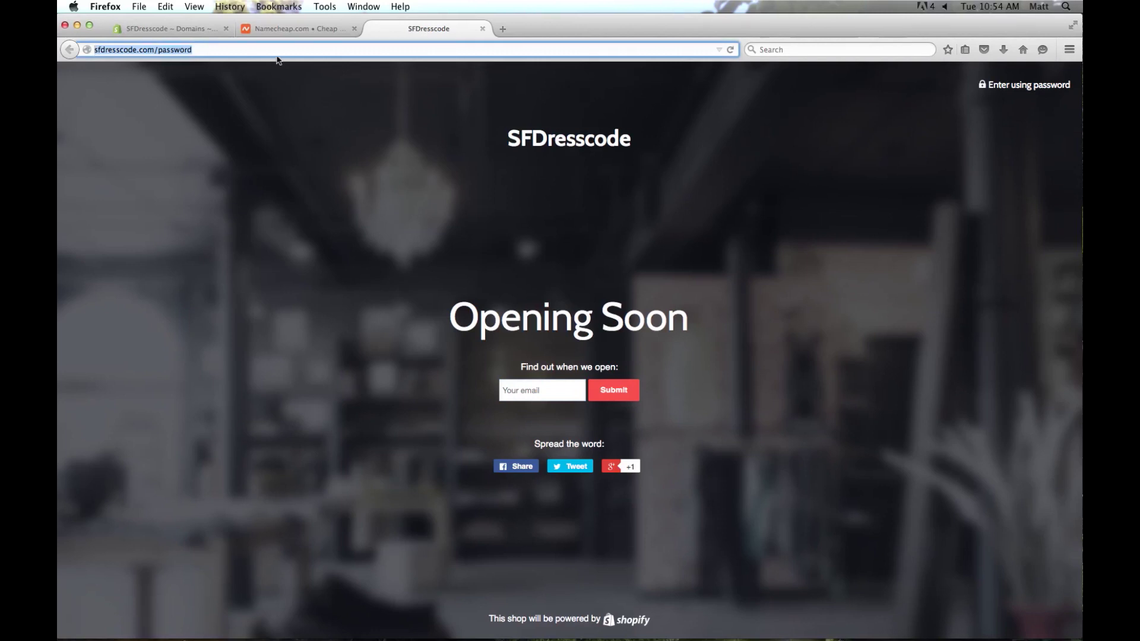
type("www.sf")
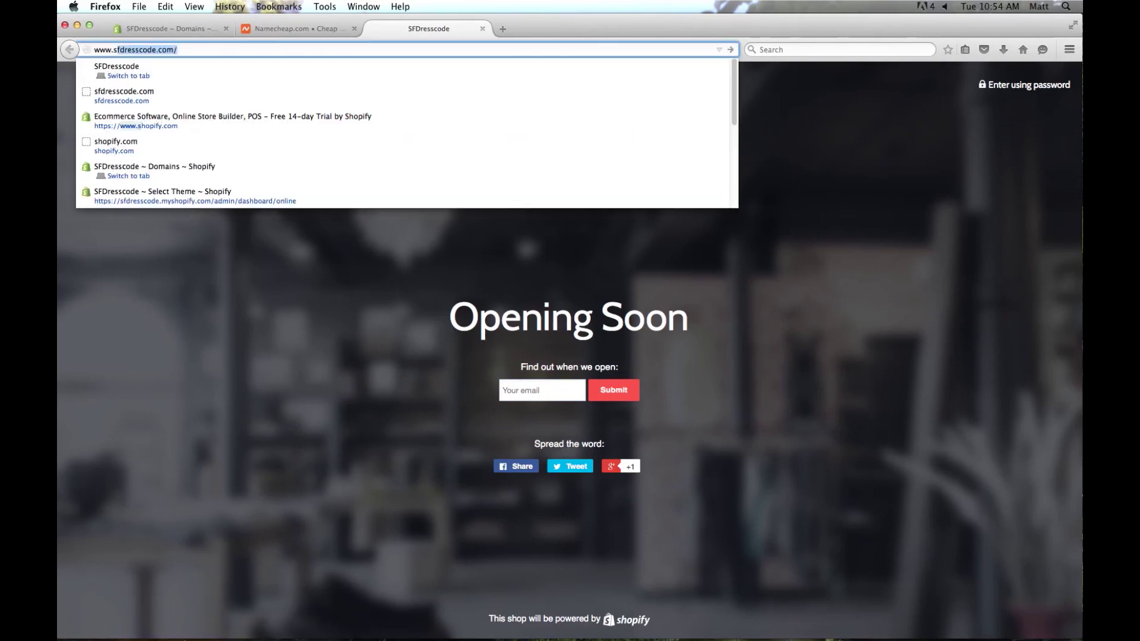
key("Return")
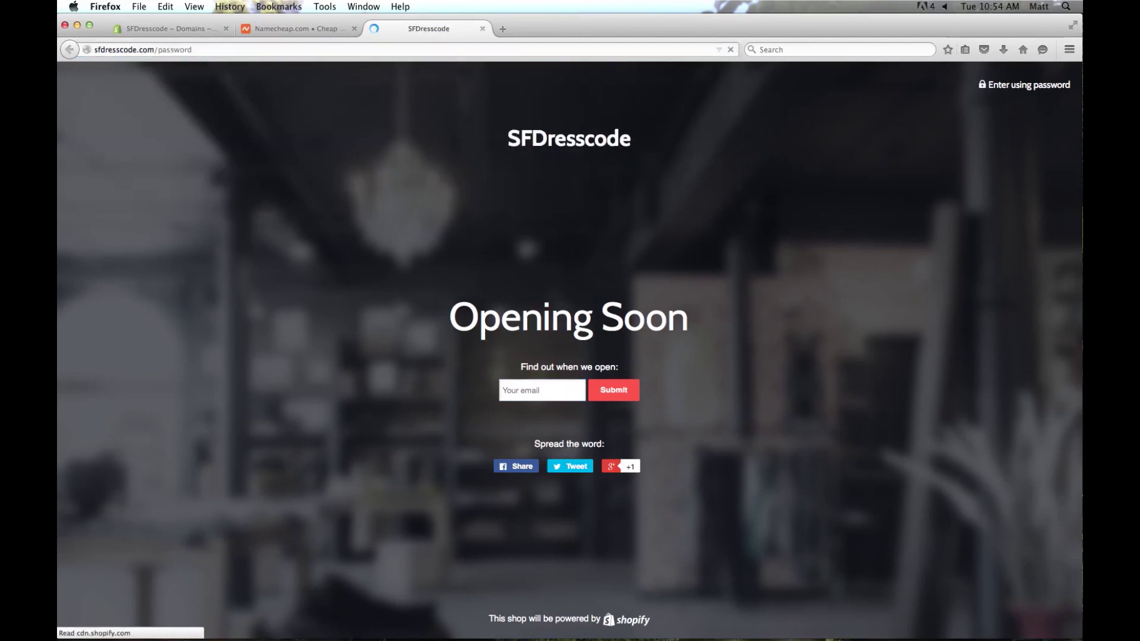